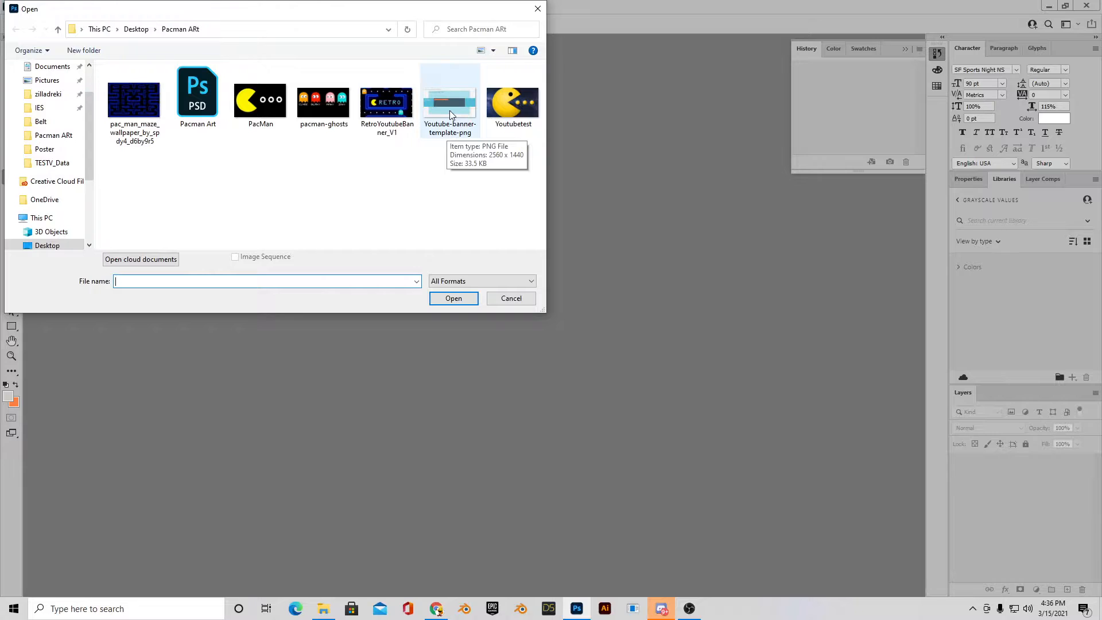
# - Open the Youtube-banner-template-png image from the Pacman ARt folder
pyautogui.click(454, 299)
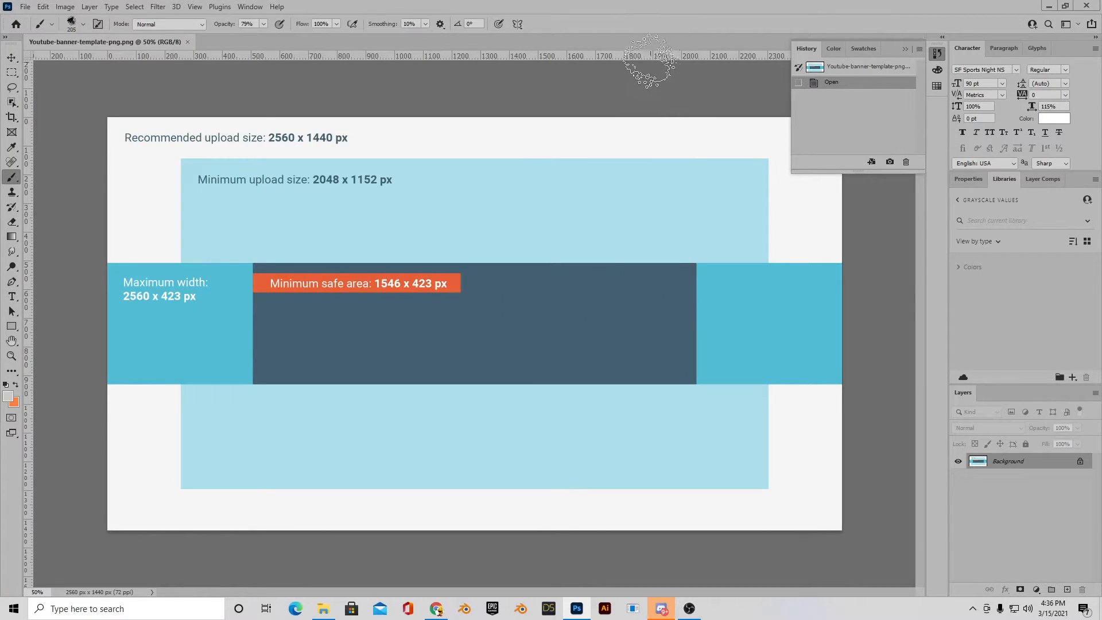
# - Check which workspace preset is active and which Snap To targets are enabled
pyautogui.click(251, 7)
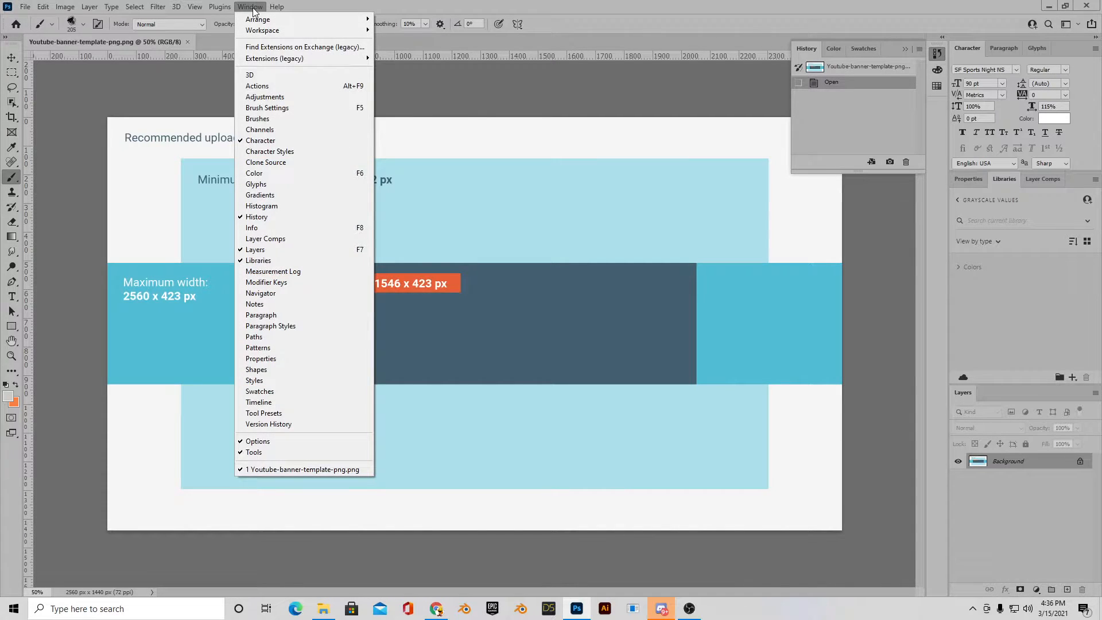
pyautogui.moveTo(361, 31)
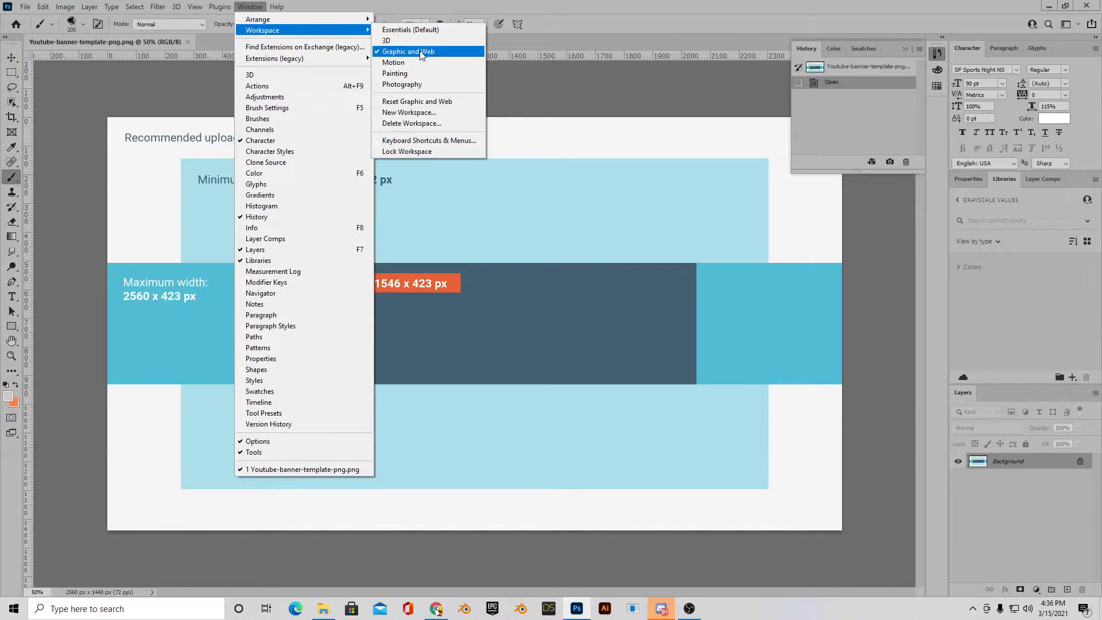
pyautogui.click(616, 23)
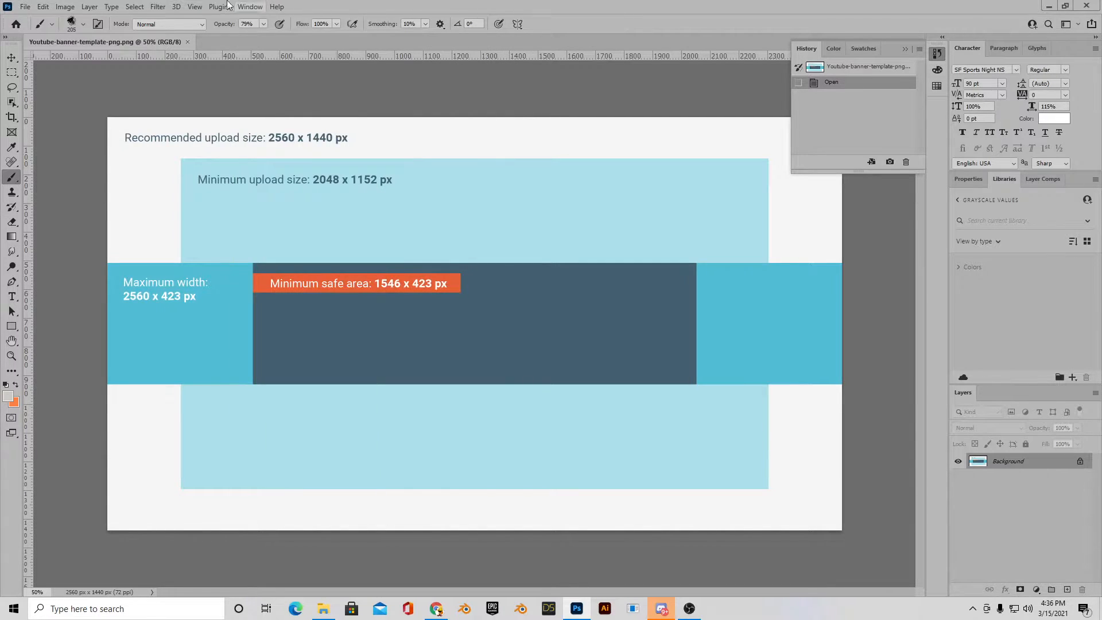
pyautogui.click(193, 7)
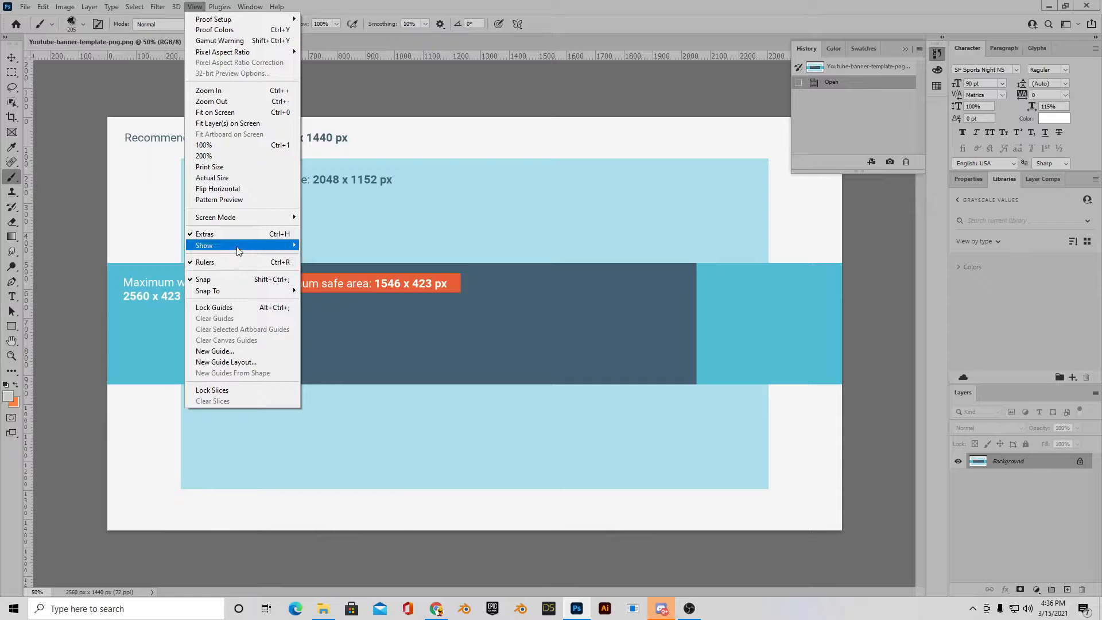
pyautogui.moveTo(239, 251)
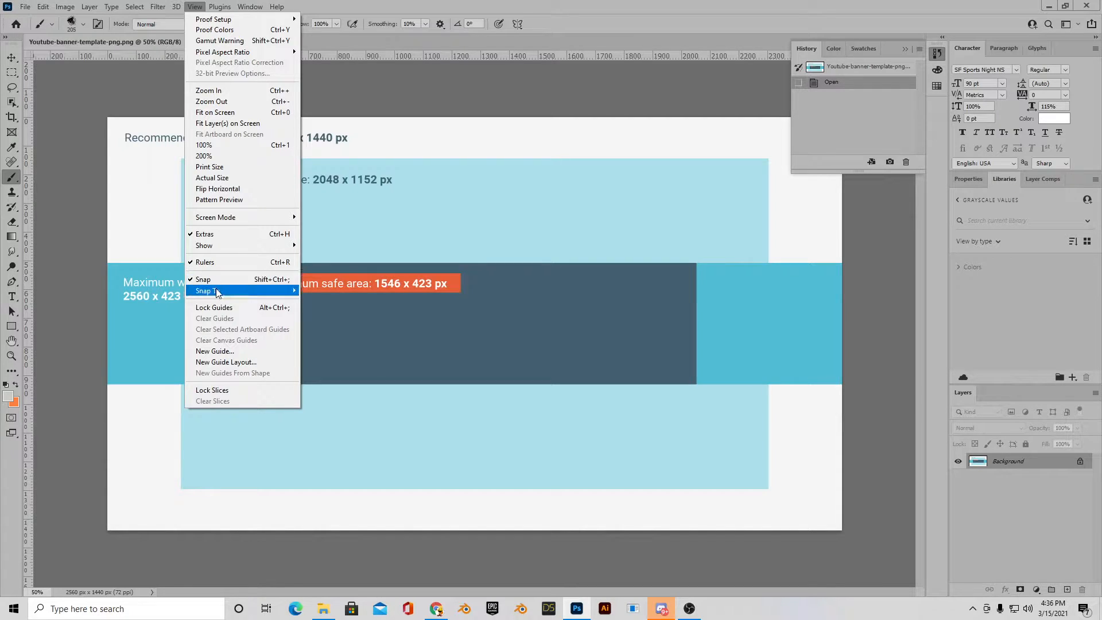
pyautogui.moveTo(216, 291)
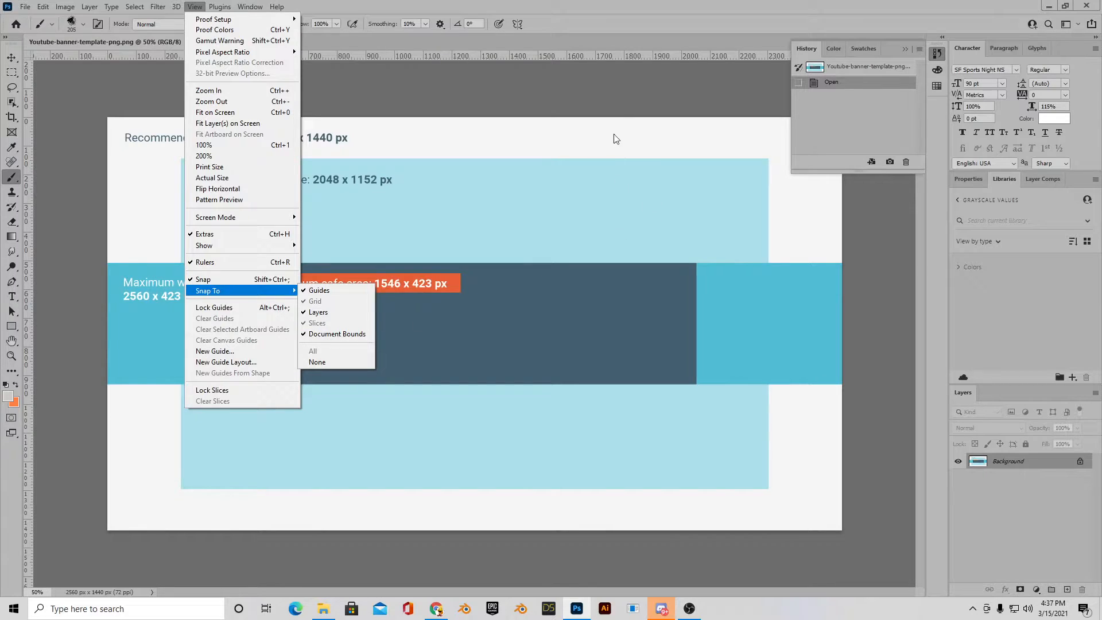
pyautogui.click(614, 99)
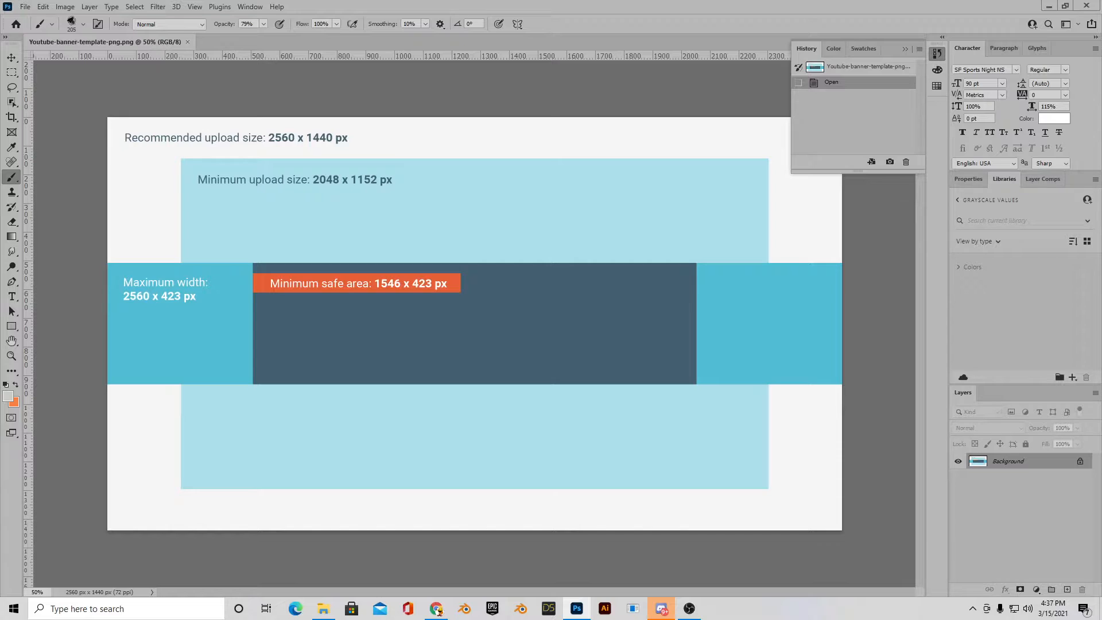
# - Place the pac_man_maze_wallpaper_by_spdy4_d6by9r5 image as an embedded object on the banner template
pyautogui.click(25, 7)
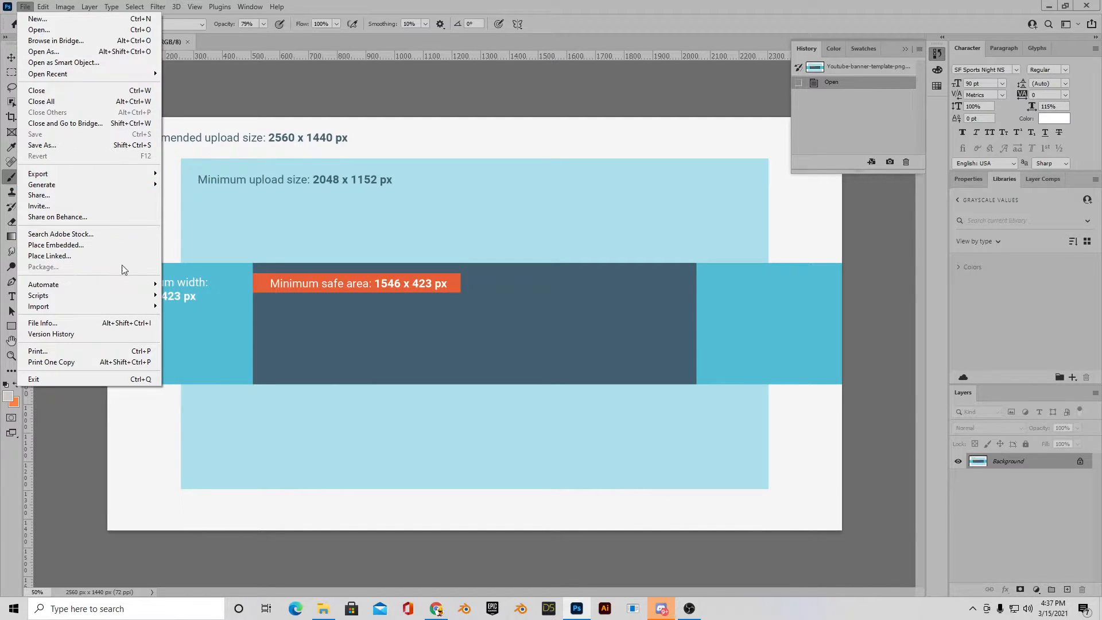
pyautogui.moveTo(156, 309)
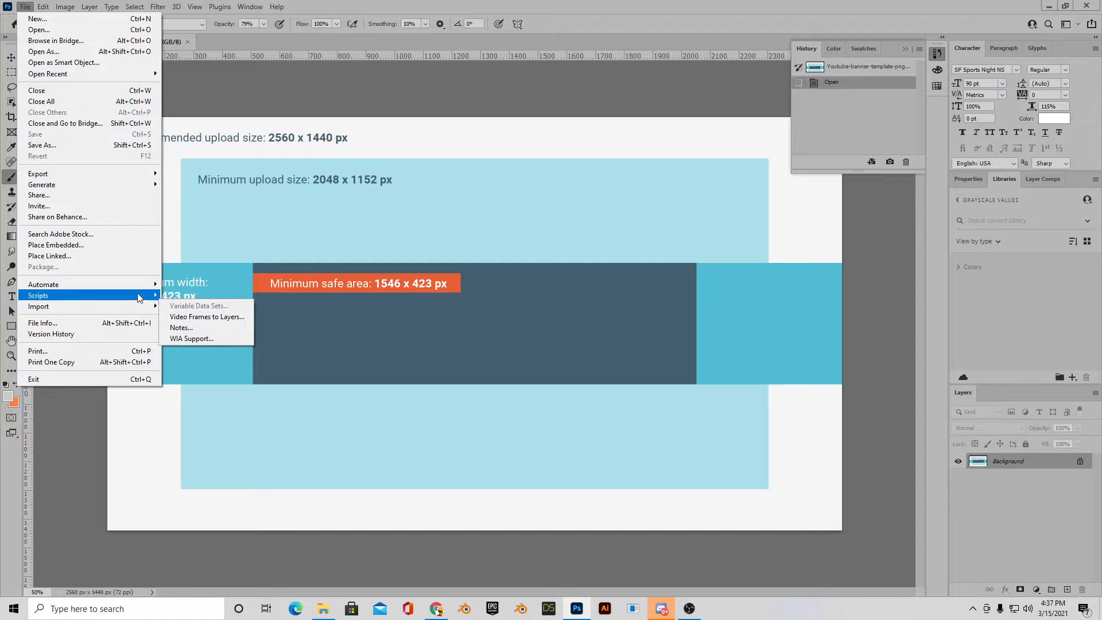
pyautogui.click(100, 247)
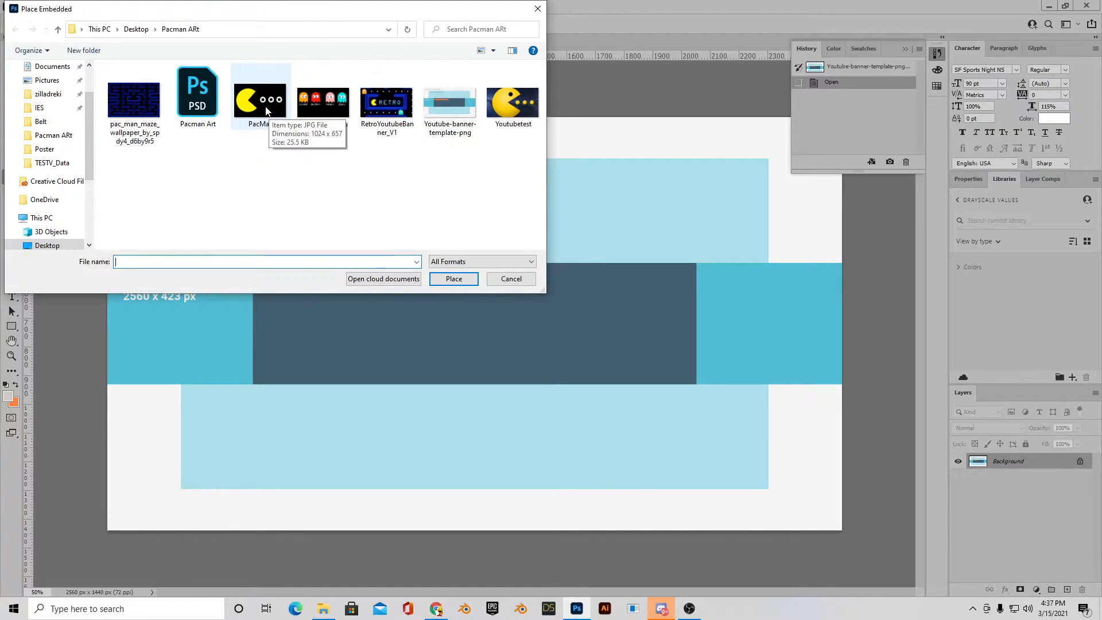
pyautogui.click(146, 111)
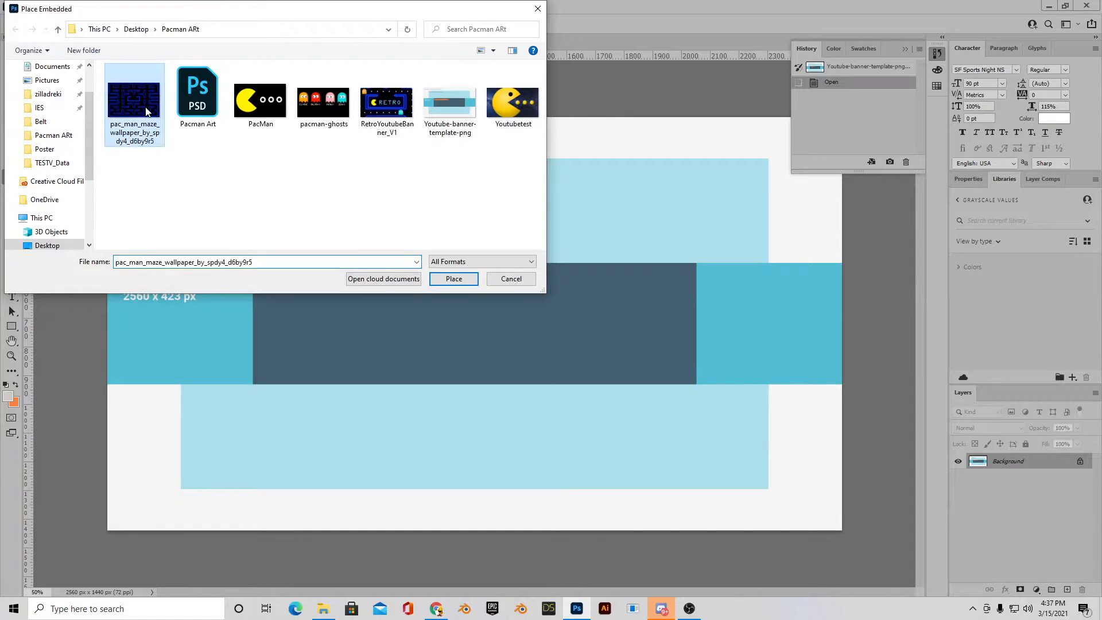
pyautogui.click(453, 280)
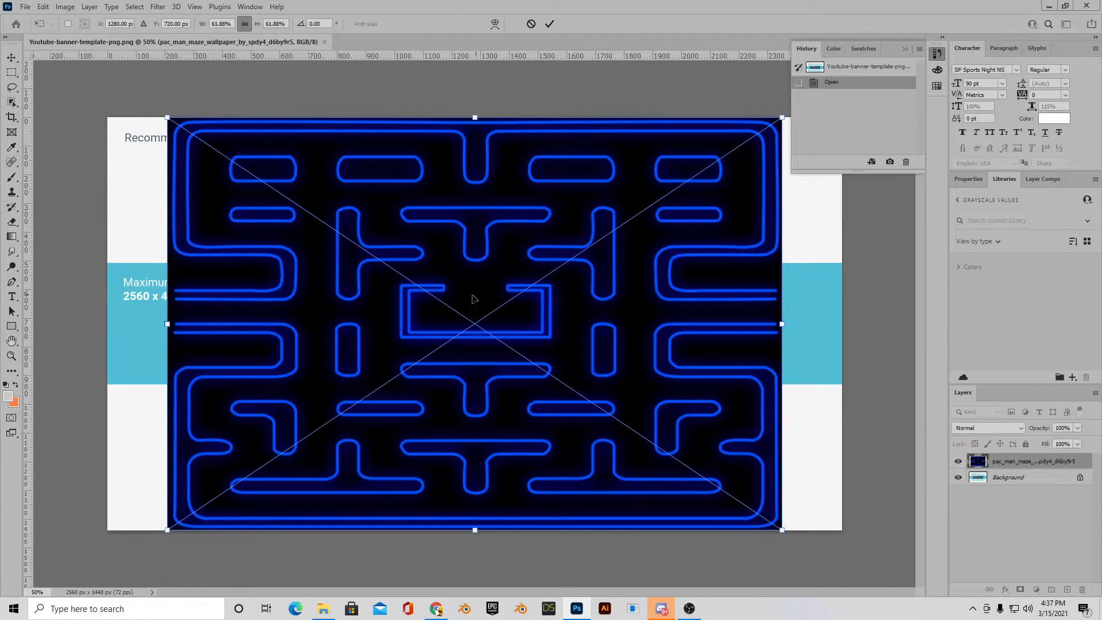
# - Enlarge the placed maze to about 97% so it covers the whole canvas, and lower its layer opacity to 53%
pyautogui.moveTo(167, 323); pyautogui.dragTo(3, 313)
pyautogui.moveTo(783, 323); pyautogui.dragTo(964, 319)
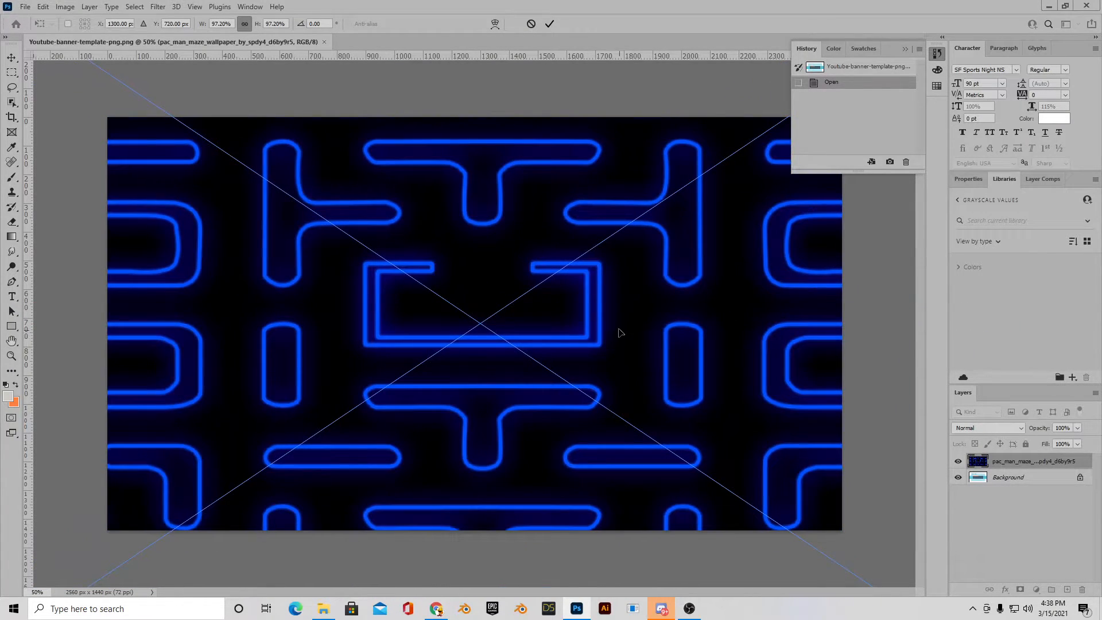
pyautogui.press('Return')
pyautogui.press('b')
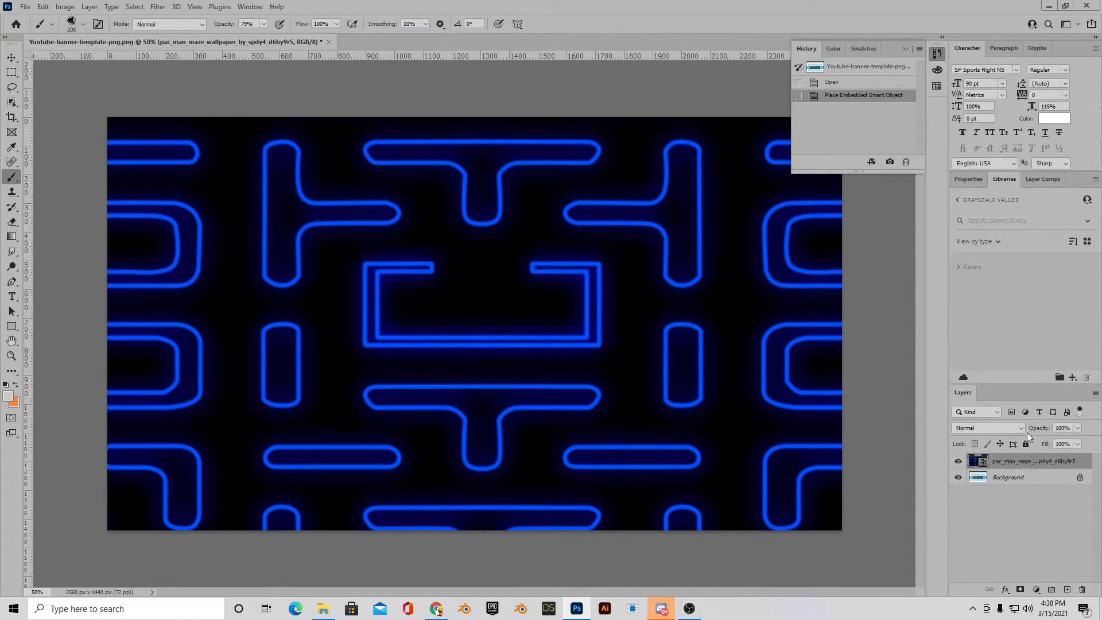
pyautogui.click(1077, 429)
pyautogui.moveTo(1051, 445); pyautogui.dragTo(1046, 445)
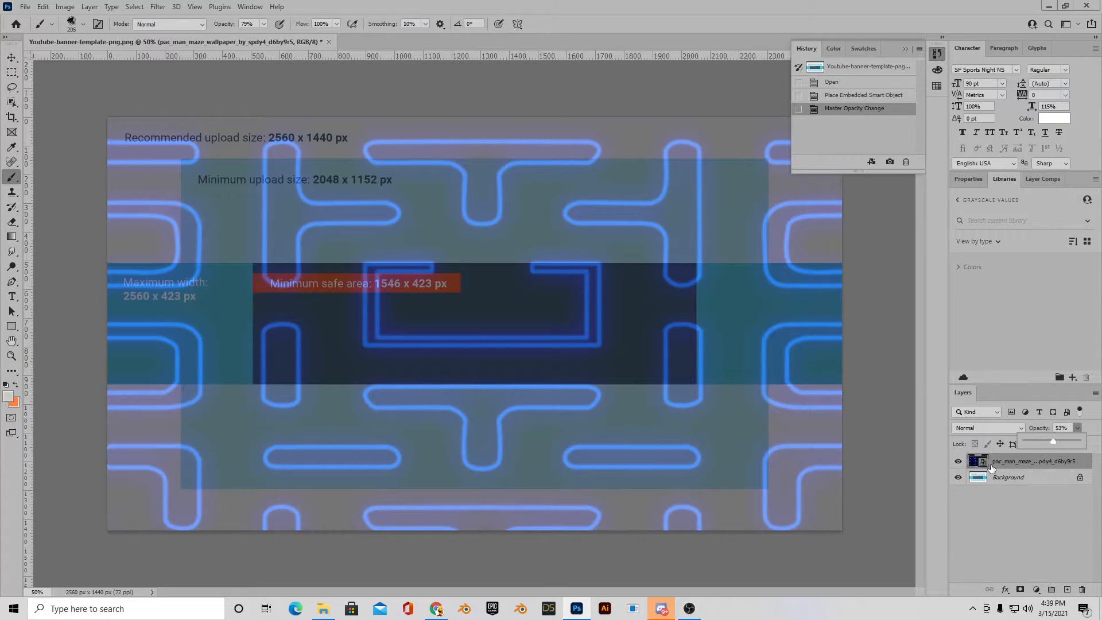
# - Scale the maze layer proportionally to 146.20% with Free Transform and apply it
pyautogui.hotkey('ctrl', 't')
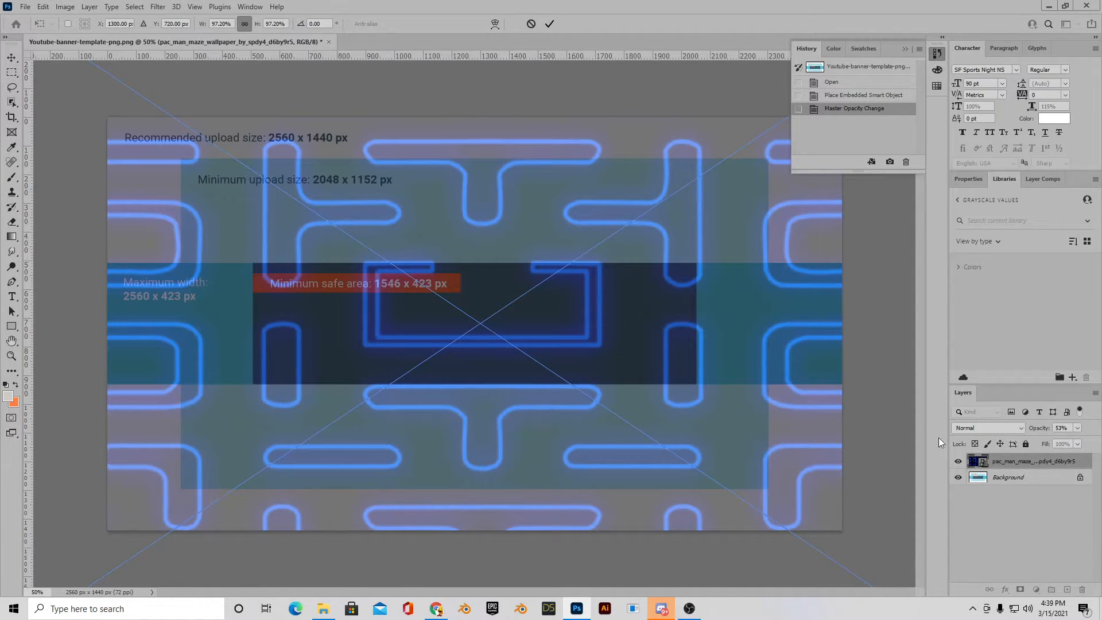
pyautogui.click(44, 7)
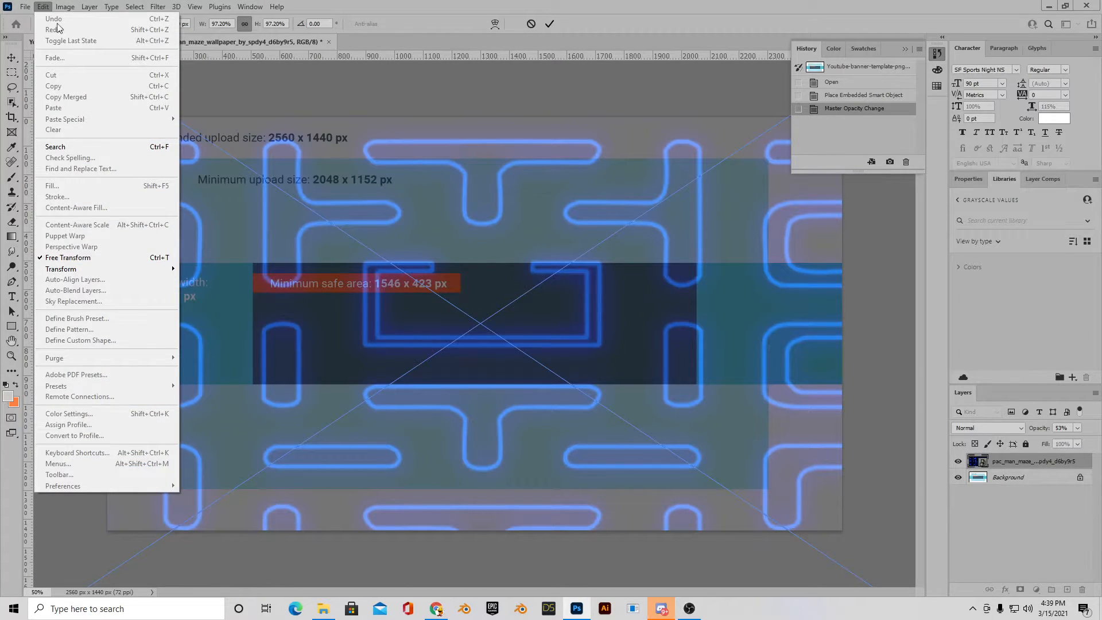
pyautogui.moveTo(152, 269)
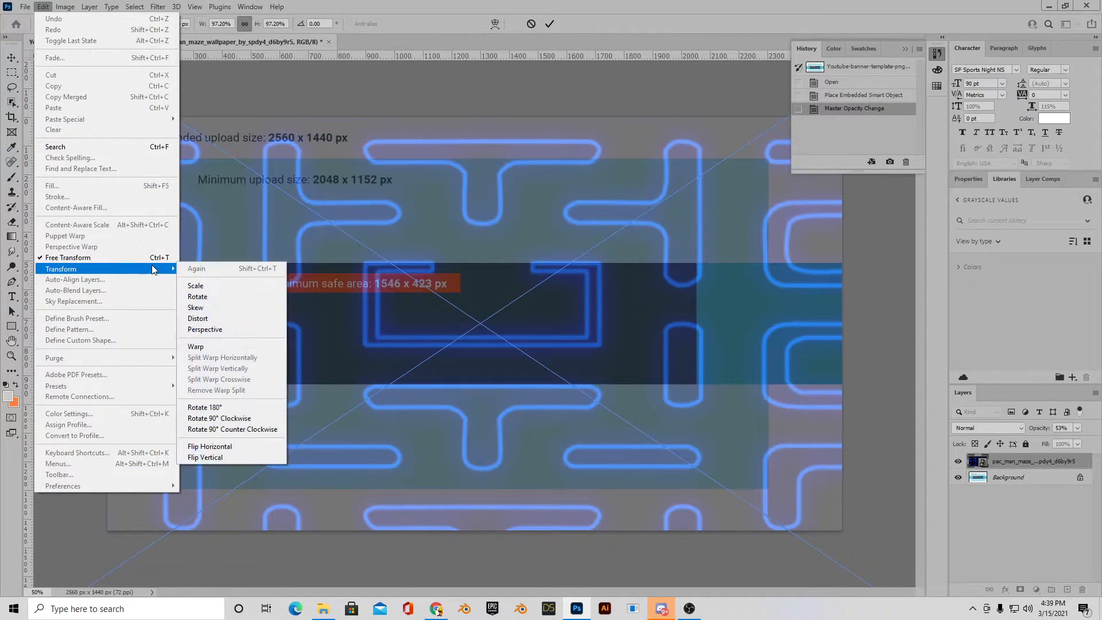
pyautogui.click(217, 285)
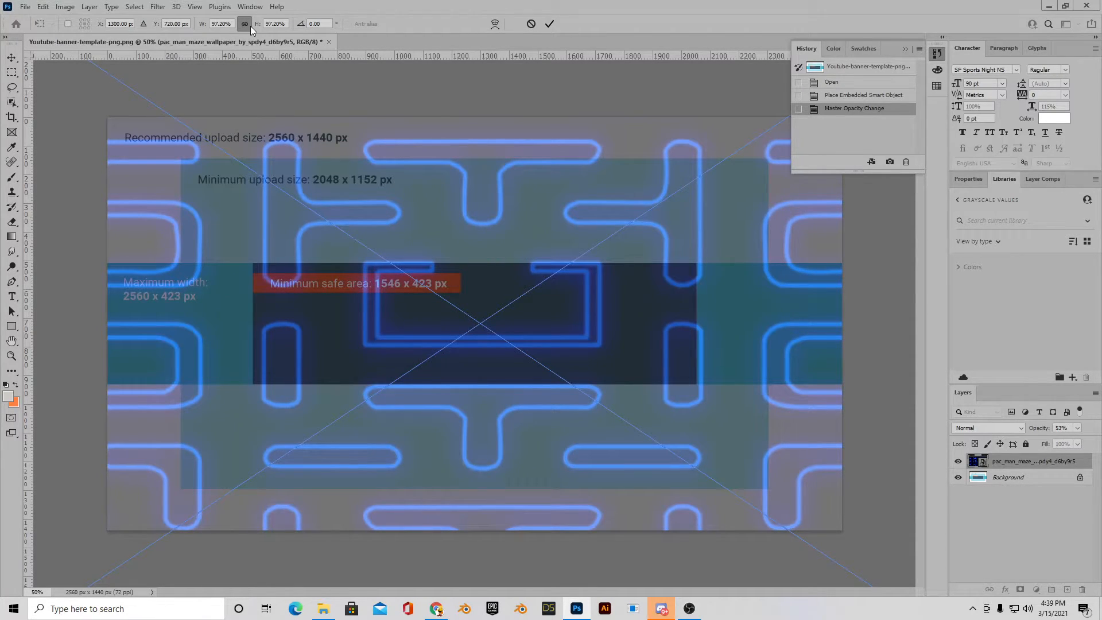
pyautogui.click(286, 24)
pyautogui.press('Up')
pyautogui.press('Up')
pyautogui.press('Up')
pyautogui.press('Up')
pyautogui.press('Up')
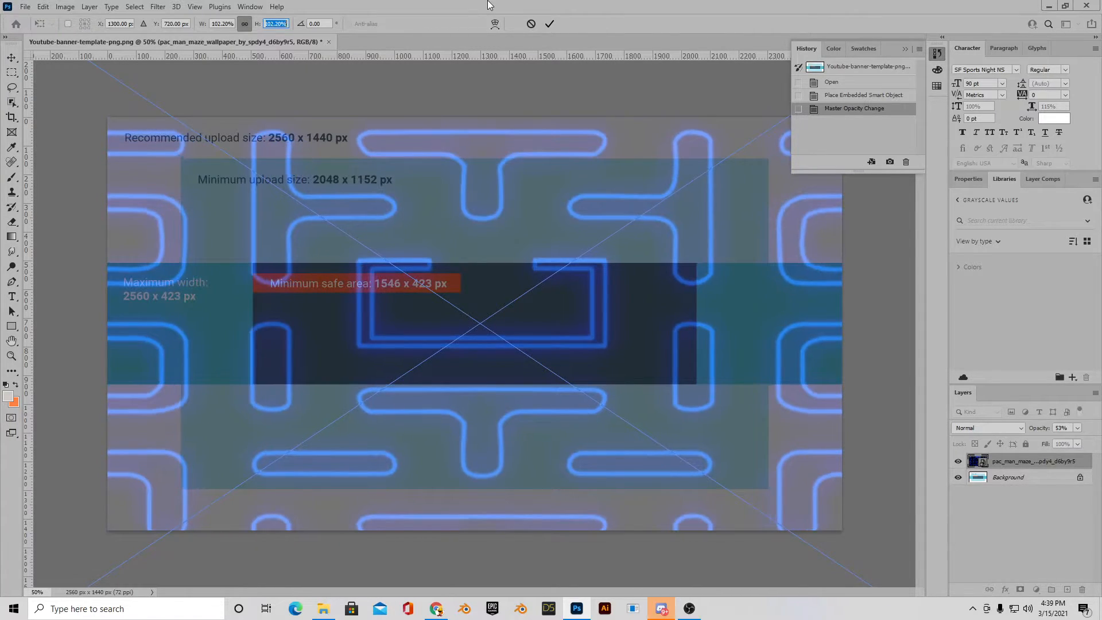
pyautogui.press('Up')
pyautogui.press('Up')
pyautogui.press('Up')
pyautogui.press('Up')
pyautogui.press('Up')
pyautogui.press('Up')
pyautogui.press('Up')
pyautogui.press('Up')
pyautogui.press('Up')
pyautogui.press('Up')
pyautogui.press('Up')
pyautogui.press('Up')
pyautogui.press('Up')
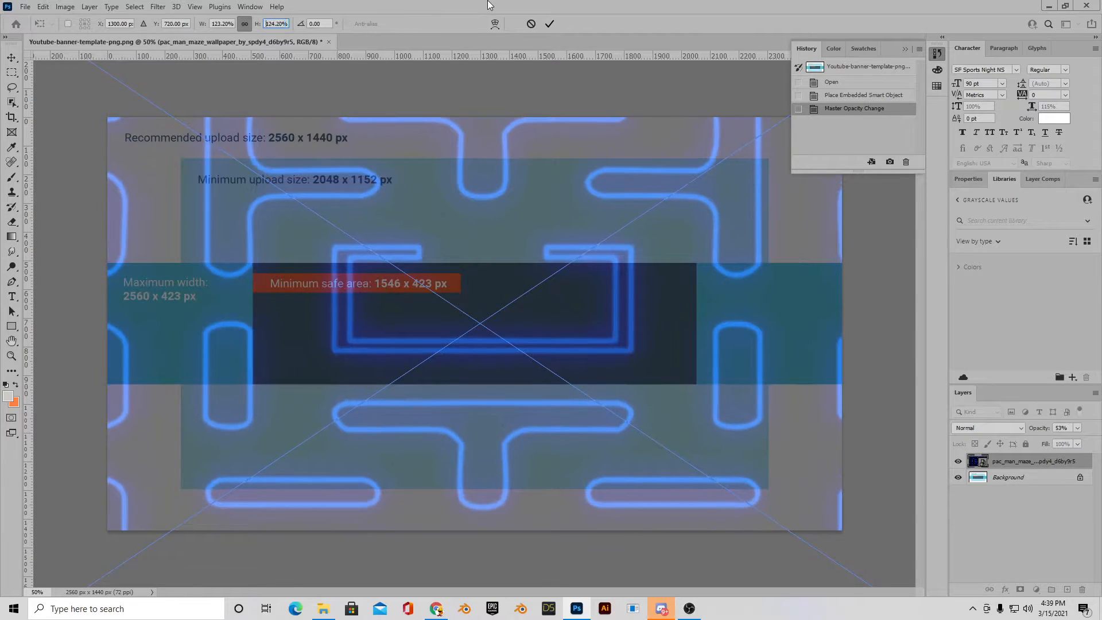
pyautogui.press('Up')
pyautogui.press('Up')
pyautogui.press('Up')
pyautogui.press('Up')
pyautogui.press('Up')
pyautogui.press('Up')
pyautogui.press('Up')
pyautogui.press('Up')
pyautogui.press('Up')
pyautogui.press('Up')
pyautogui.press('Up')
pyautogui.press('Up')
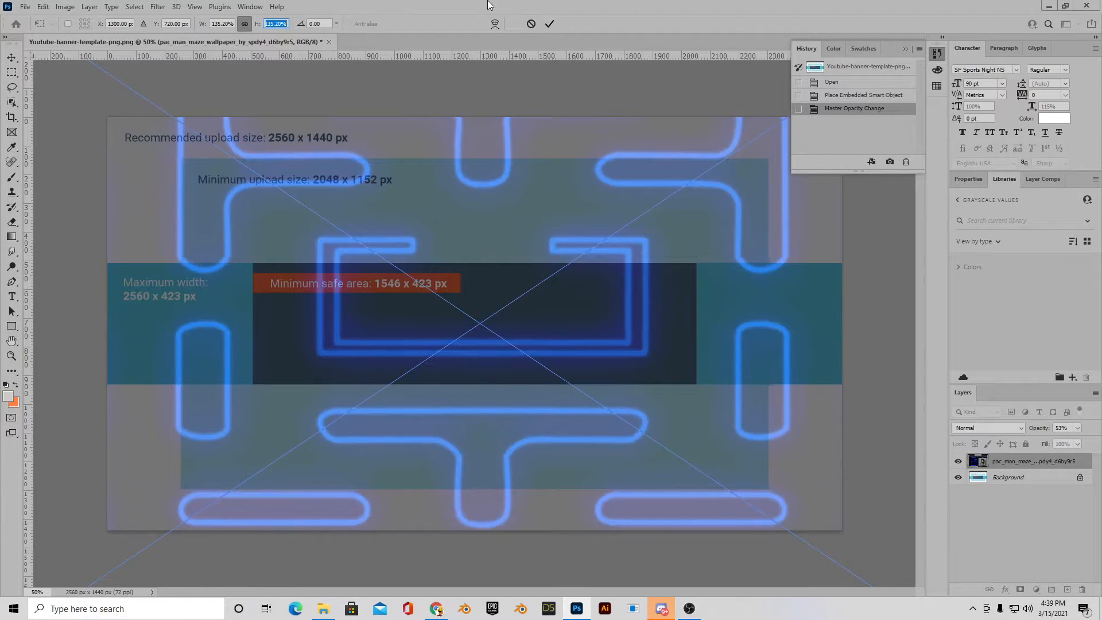
pyautogui.press('Up')
pyautogui.press('Up')
pyautogui.press('Up')
pyautogui.press('Up')
pyautogui.press('Up')
pyautogui.press('Up')
pyautogui.press('Up')
pyautogui.press('Up')
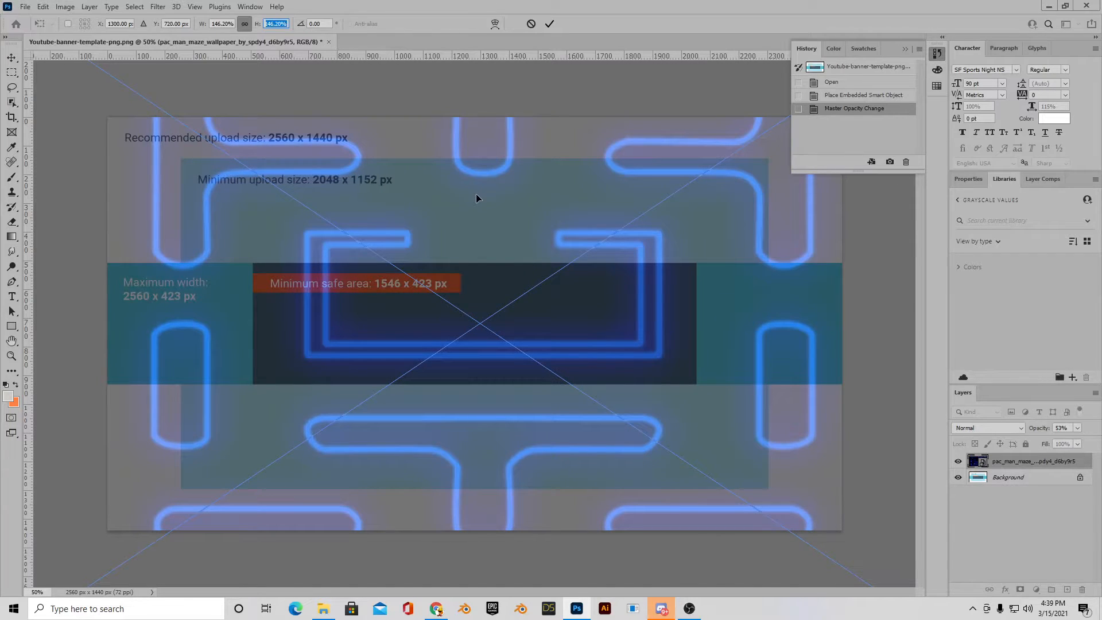
pyautogui.click(12, 60)
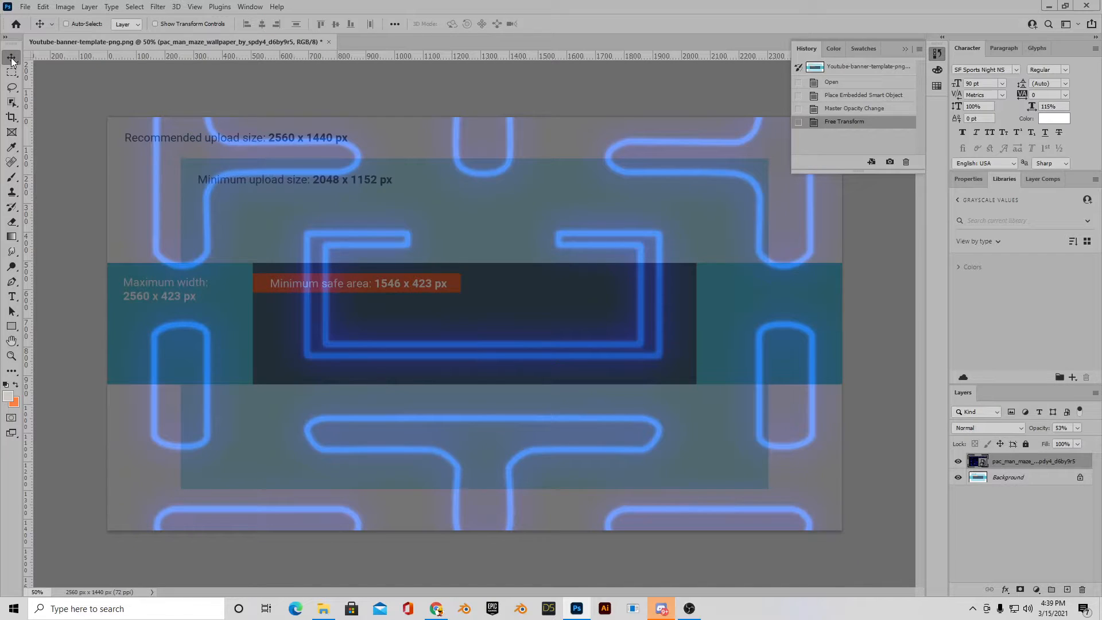
# - Move the maze about 20 px left and 96 px down so its central box sits over the minimum safe area
pyautogui.moveTo(540, 209); pyautogui.dragTo(536, 240)
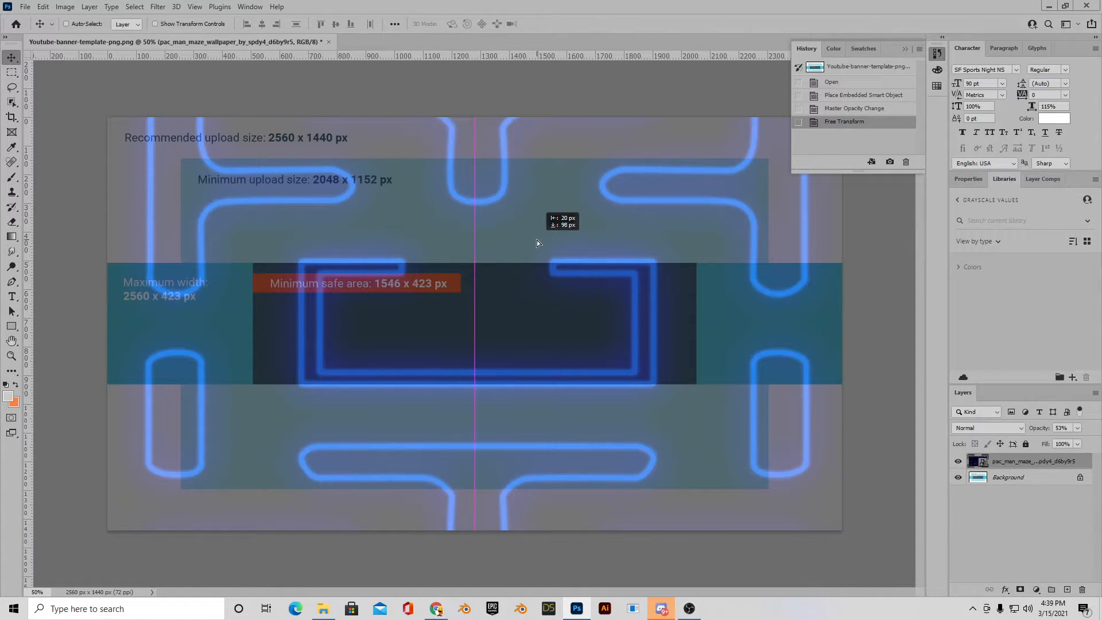
pyautogui.moveTo(537, 240)
pyautogui.mouseDown()
pyautogui.moveTo(537, 225)
pyautogui.moveTo(539, 235)
pyautogui.mouseUp()
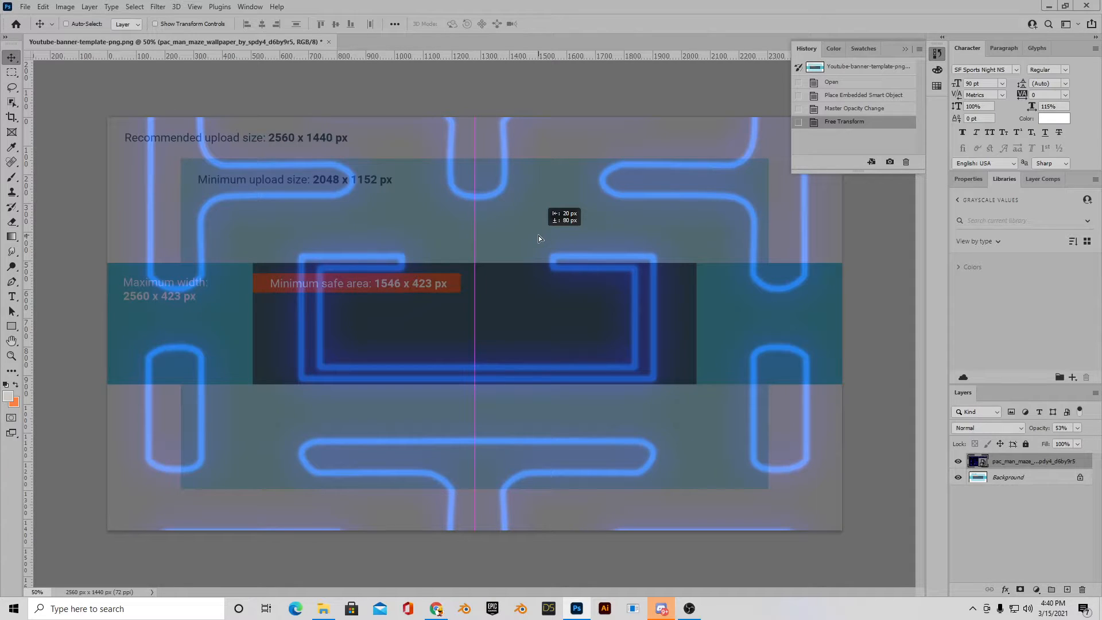
pyautogui.moveTo(539, 235); pyautogui.dragTo(538, 239)
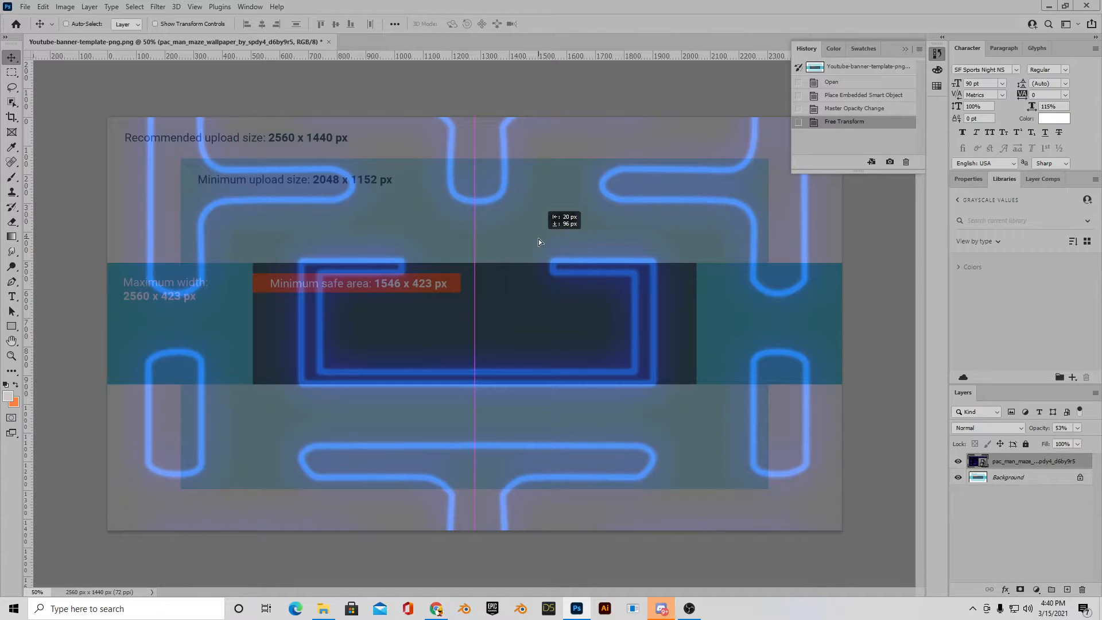
pyautogui.moveTo(539, 238); pyautogui.dragTo(539, 239)
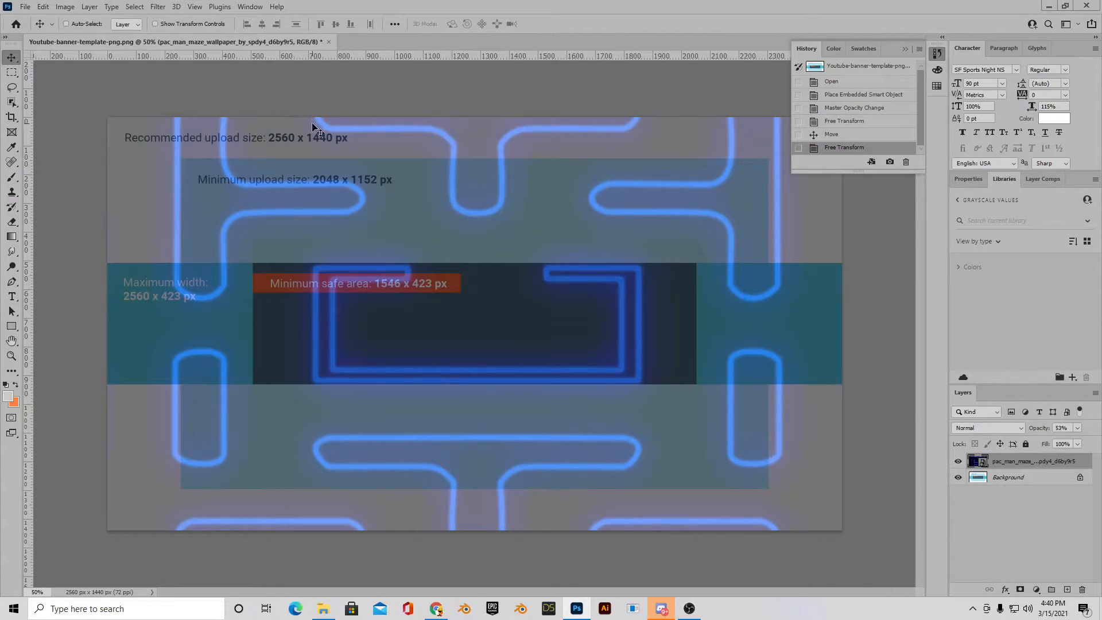
# - Place the PacMan image as an embedded object above the maze
pyautogui.click(25, 8)
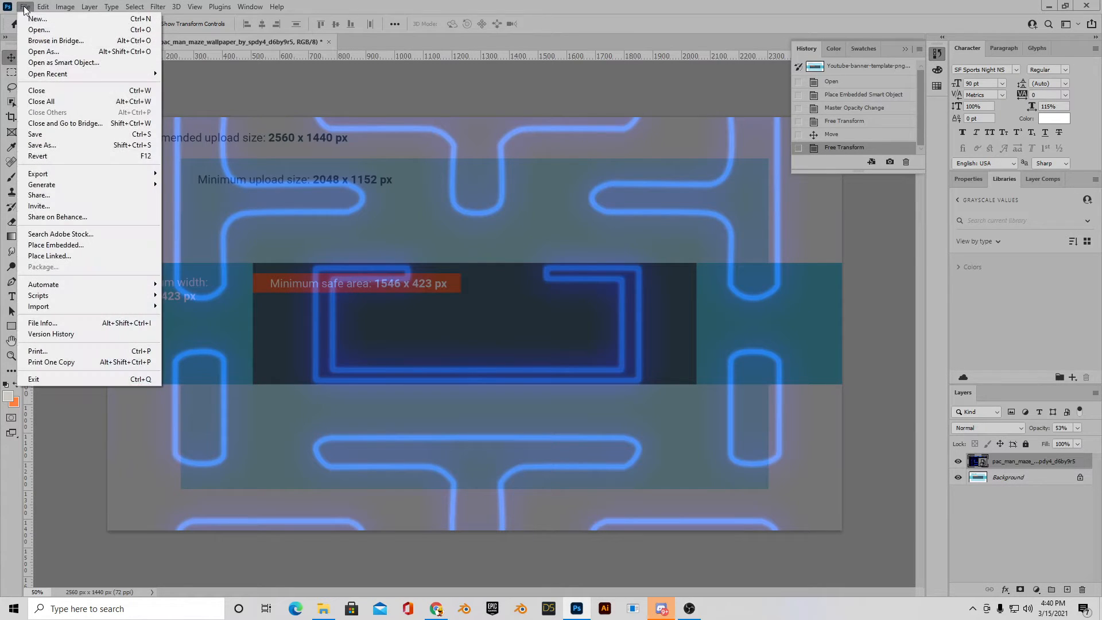
pyautogui.click(96, 247)
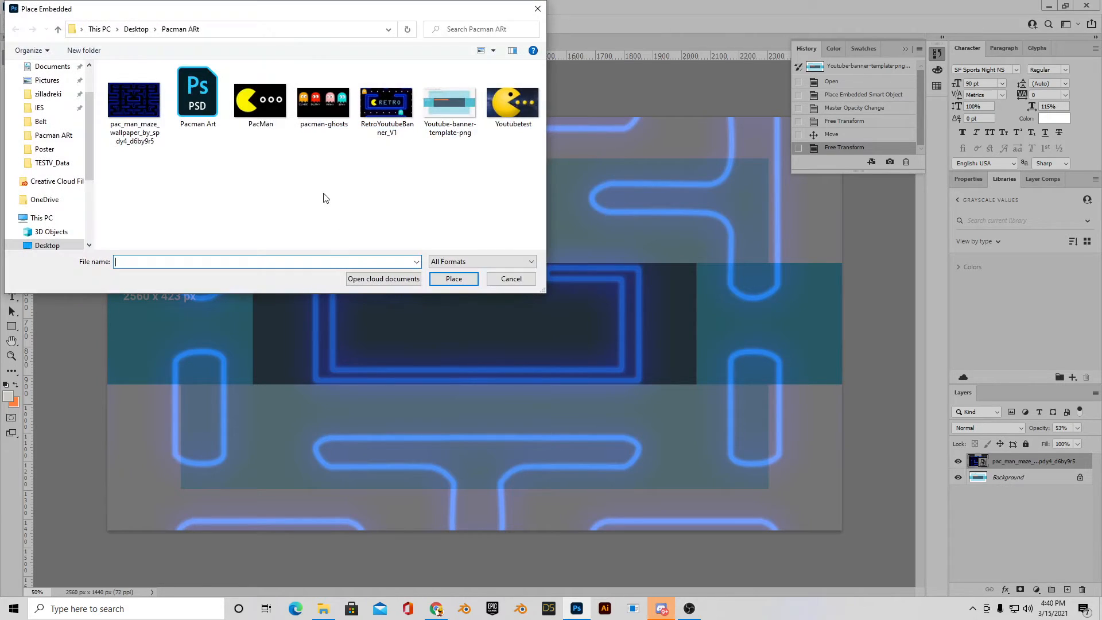
pyautogui.click(260, 114)
pyautogui.click(454, 279)
# - Scale the PacMan image to about 221% and position it inside the left half of the maze's central box
pyautogui.moveTo(570, 340)
pyautogui.mouseDown()
pyautogui.moveTo(653, 354)
pyautogui.moveTo(577, 349)
pyautogui.mouseUp()
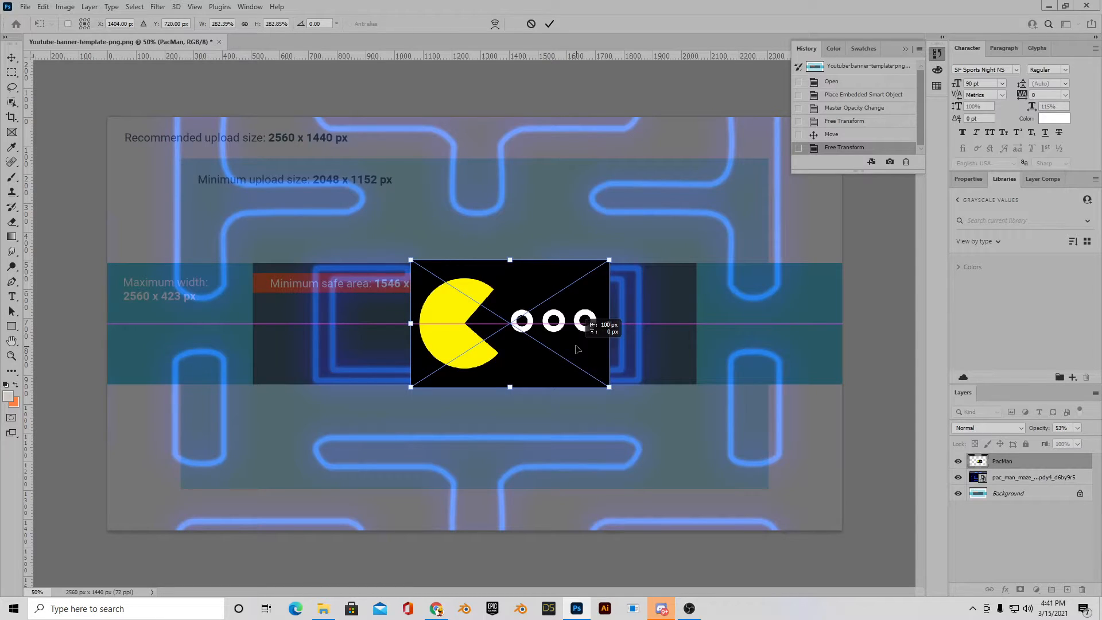
pyautogui.moveTo(577, 349)
pyautogui.mouseDown()
pyautogui.moveTo(599, 351)
pyautogui.moveTo(576, 350)
pyautogui.mouseUp()
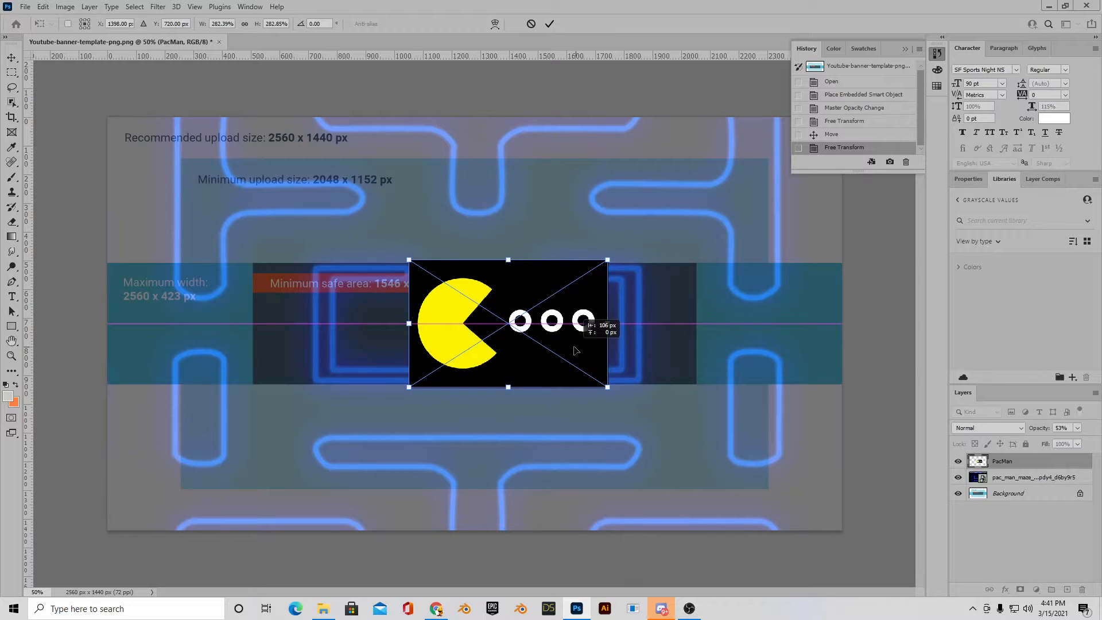
pyautogui.moveTo(576, 350); pyautogui.dragTo(492, 342)
pyautogui.moveTo(535, 258); pyautogui.dragTo(491, 287)
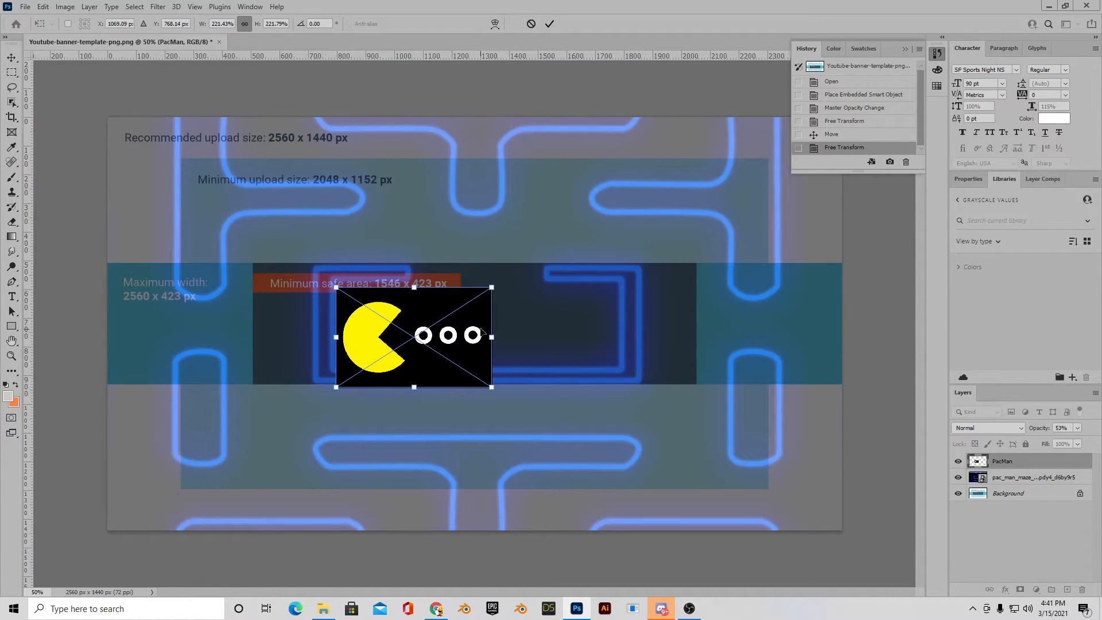
pyautogui.moveTo(481, 333); pyautogui.dragTo(480, 313)
pyautogui.press('Return')
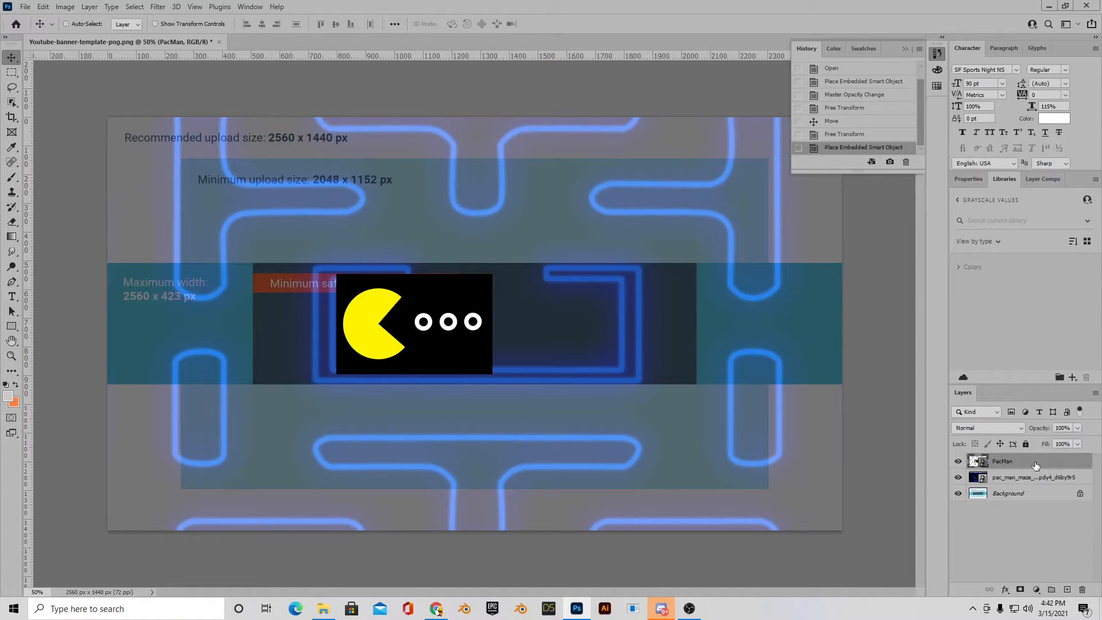
# - Duplicate the PacMan layer and mask the copy with a rectangular selection around the three pellets
pyautogui.moveTo(1035, 465); pyautogui.dragTo(1065, 587)
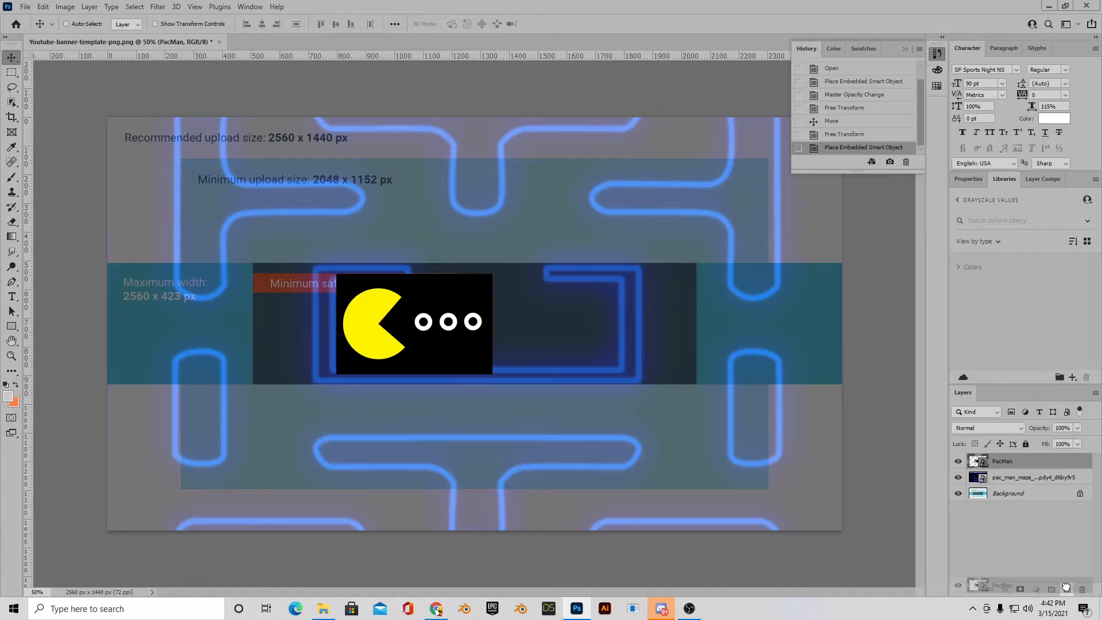
pyautogui.moveTo(1066, 586)
pyautogui.mouseDown()
pyautogui.moveTo(1069, 570)
pyautogui.moveTo(1068, 589)
pyautogui.mouseUp()
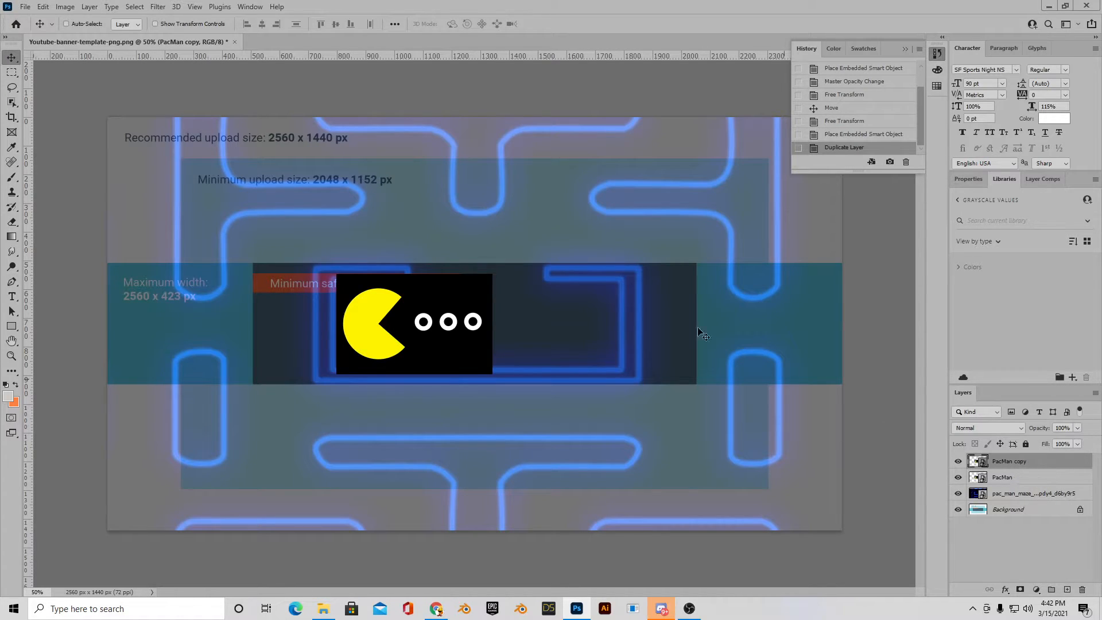
pyautogui.click(13, 74)
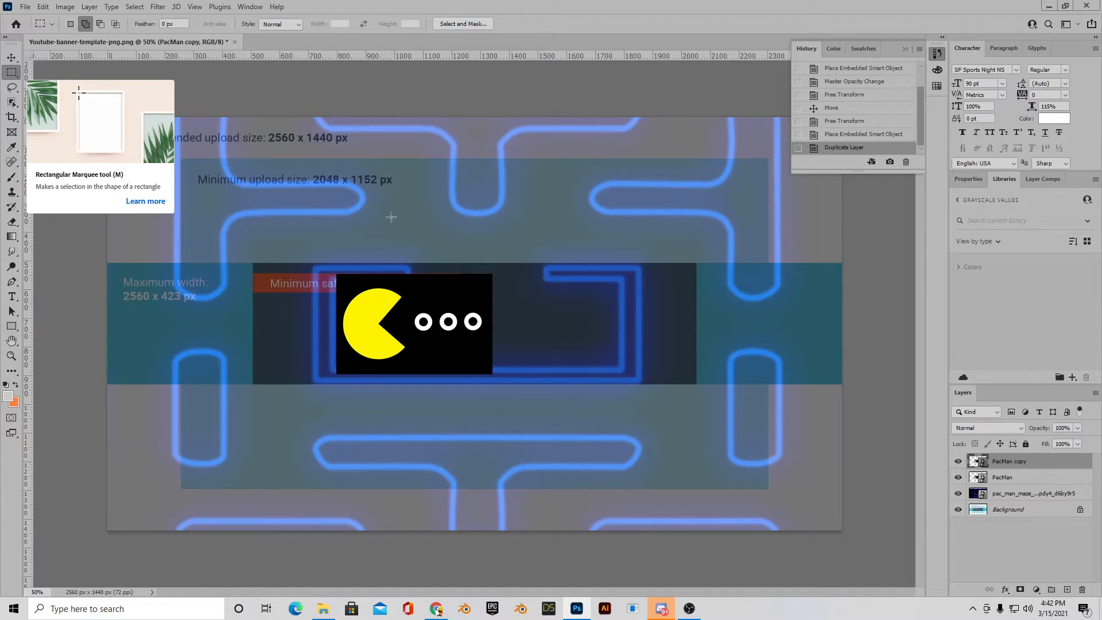
pyautogui.moveTo(412, 268); pyautogui.dragTo(491, 379)
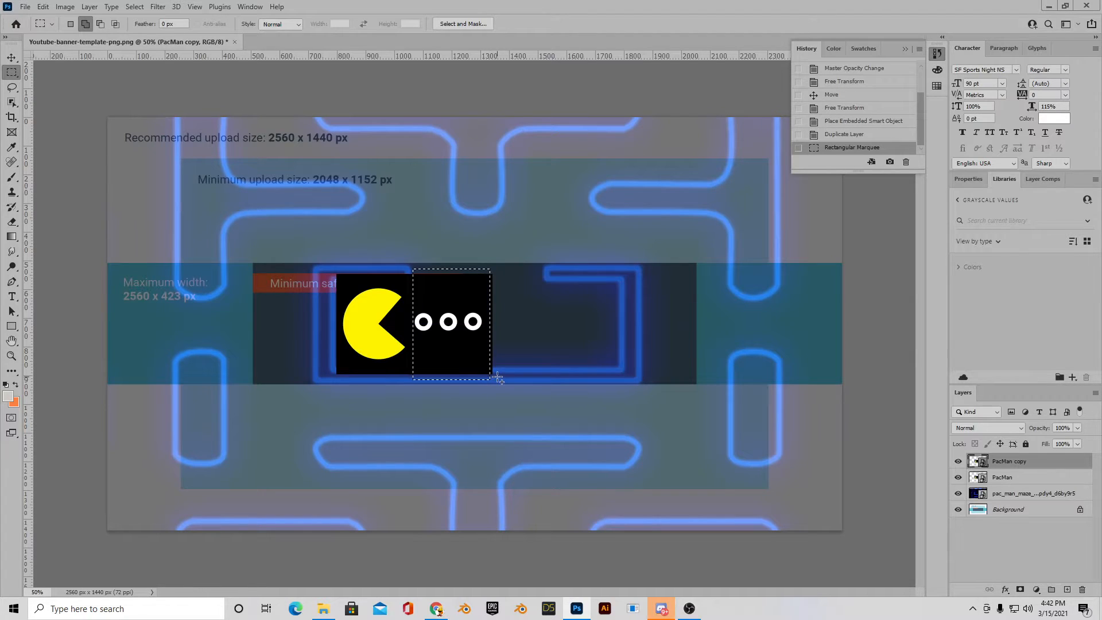
pyautogui.click(1021, 591)
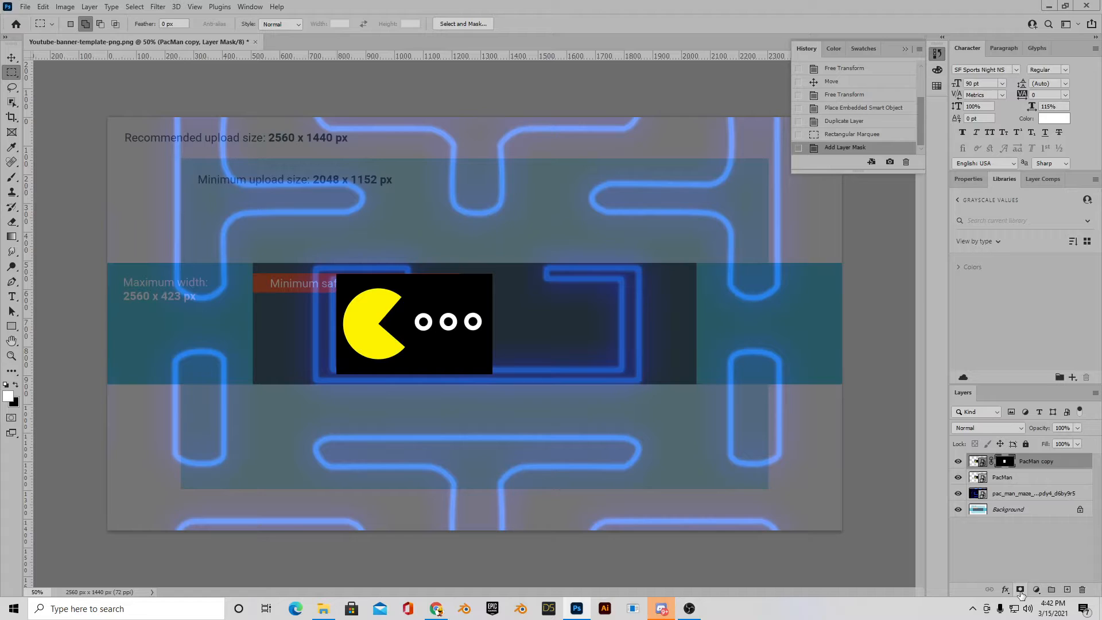
# - Preview the masked copy without the original, and leave the copy hidden with the original PacMan layer shown
pyautogui.click(958, 477)
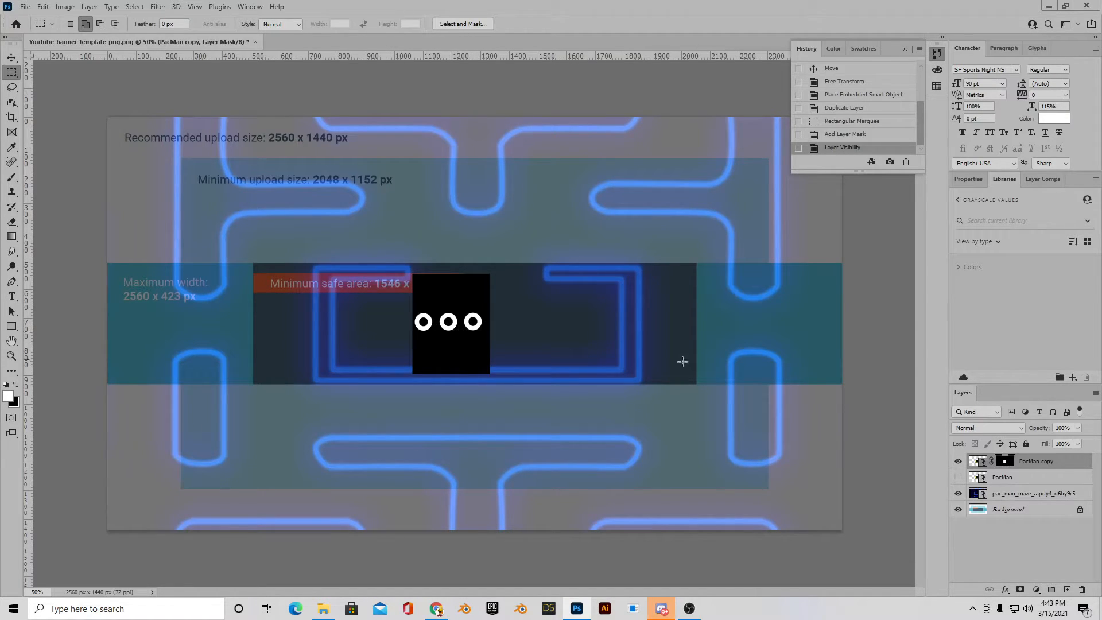
pyautogui.click(958, 462)
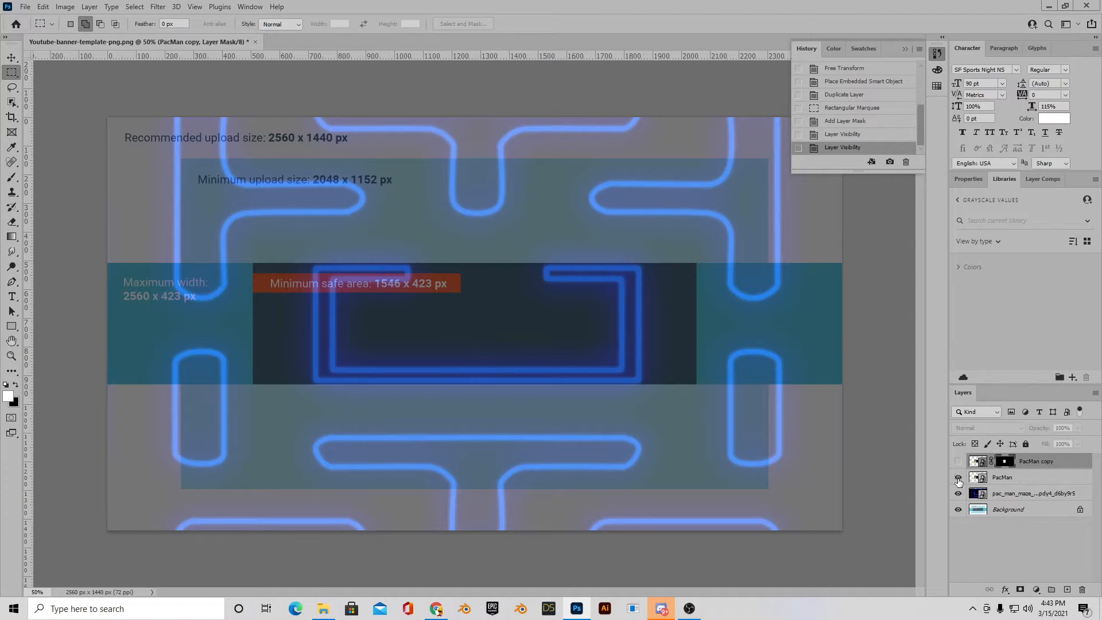
pyautogui.click(958, 479)
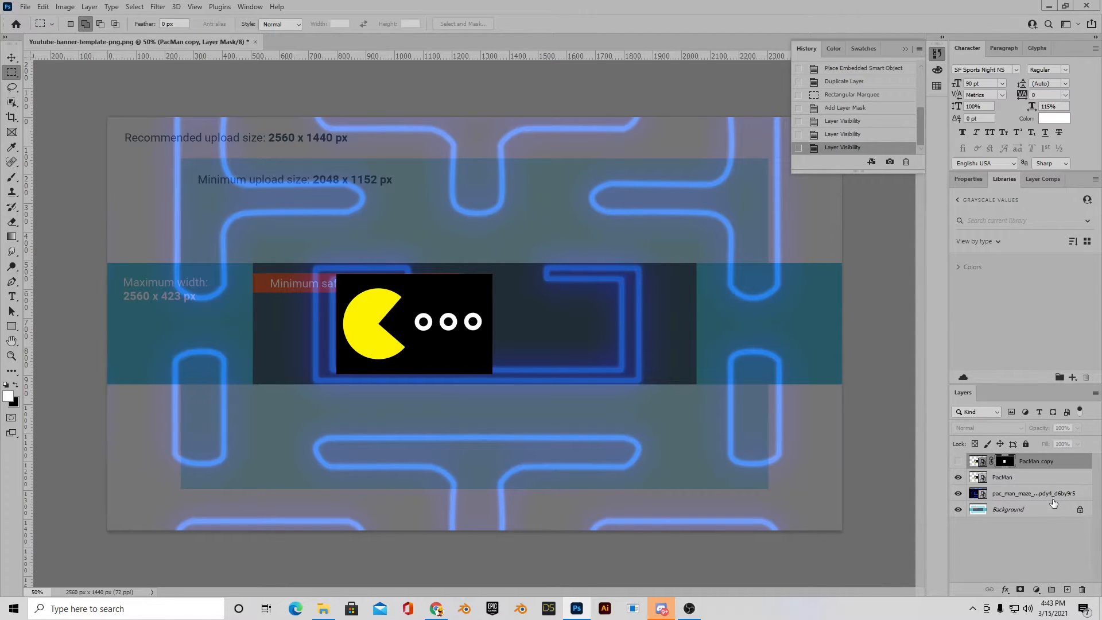
# - Transfer the pellet mask from the copy to the original PacMan layer and invert it to hide the pellets
pyautogui.doubleClick(1009, 462)
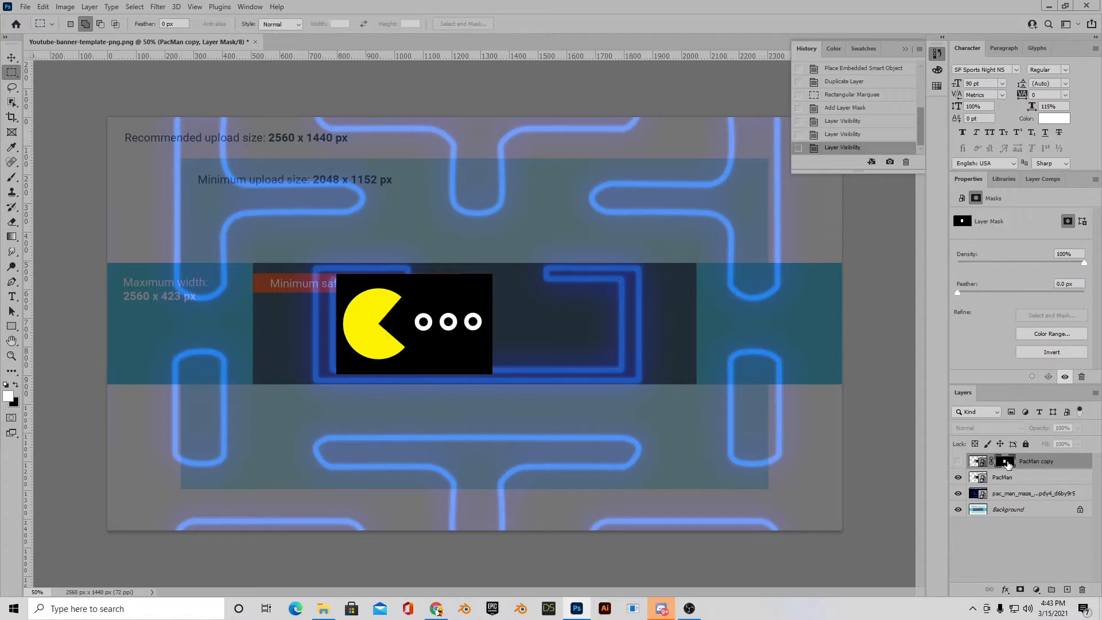
pyautogui.moveTo(1009, 464); pyautogui.dragTo(1006, 478)
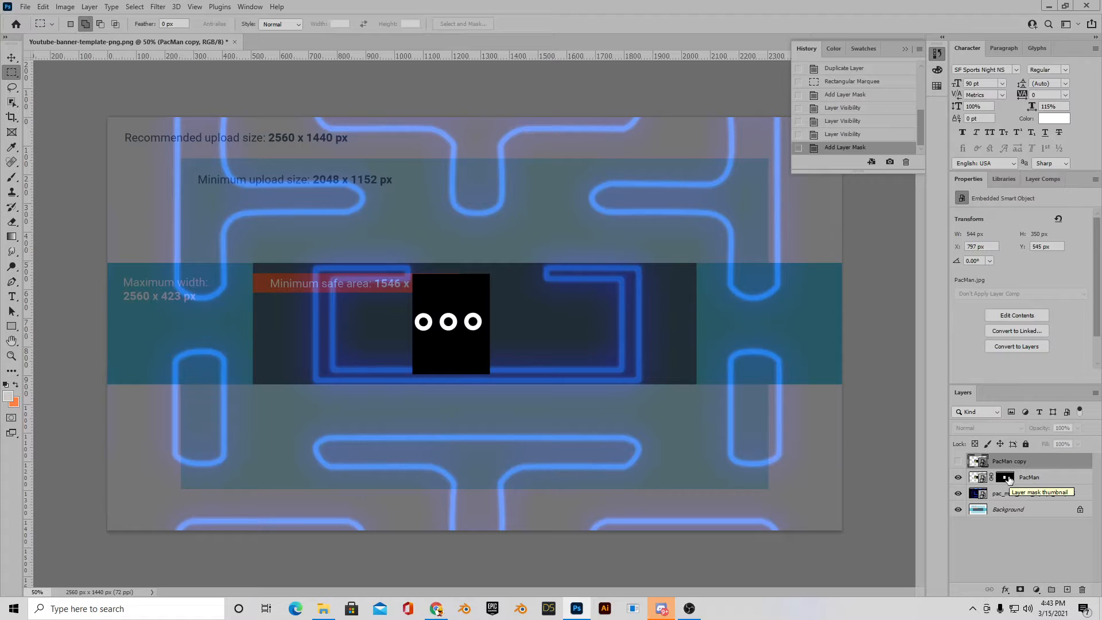
pyautogui.moveTo(1008, 480); pyautogui.dragTo(1009, 480)
pyautogui.click(1008, 480)
pyautogui.hotkey('ctrl', 'i')
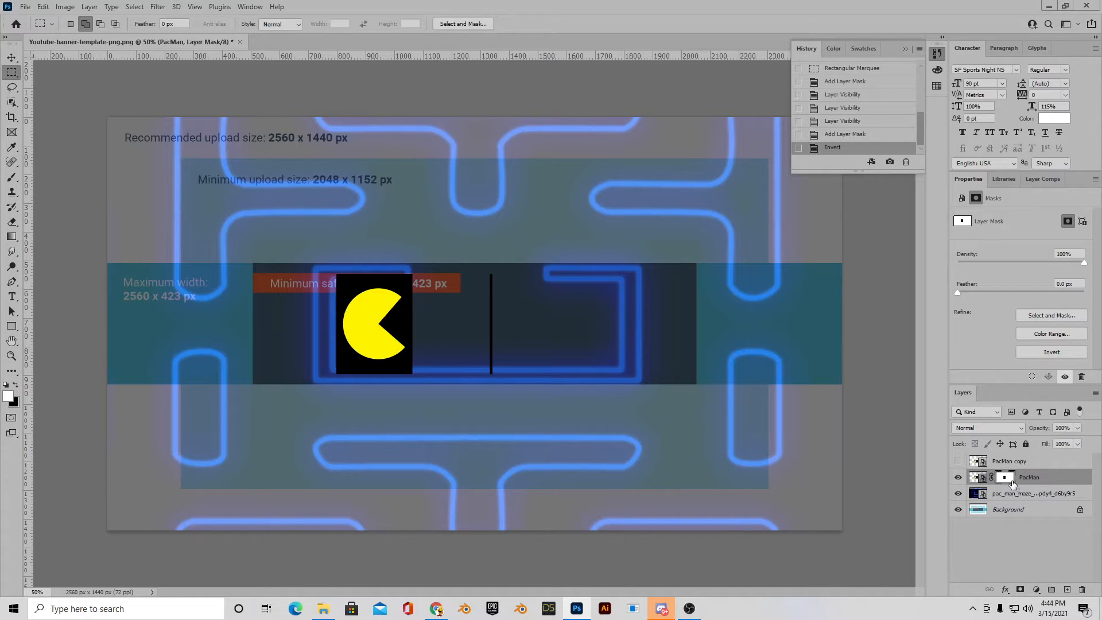
# - Rename the PacMan copy layer as Pellets and the maze wallpaper layer as Maze
pyautogui.doubleClick(1008, 462)
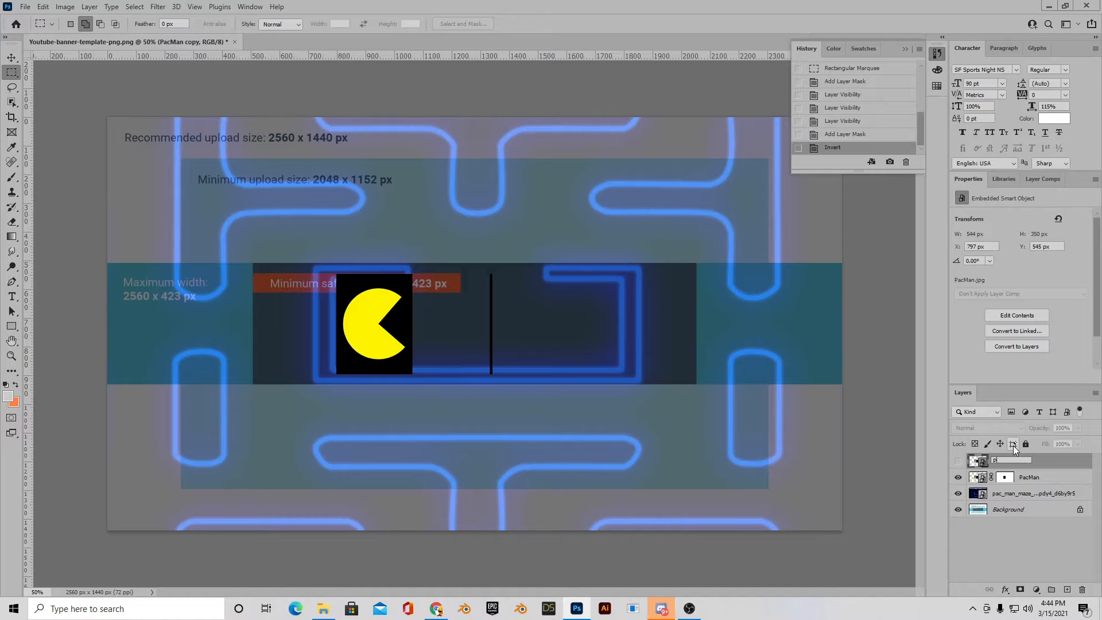
pyautogui.press('Return')
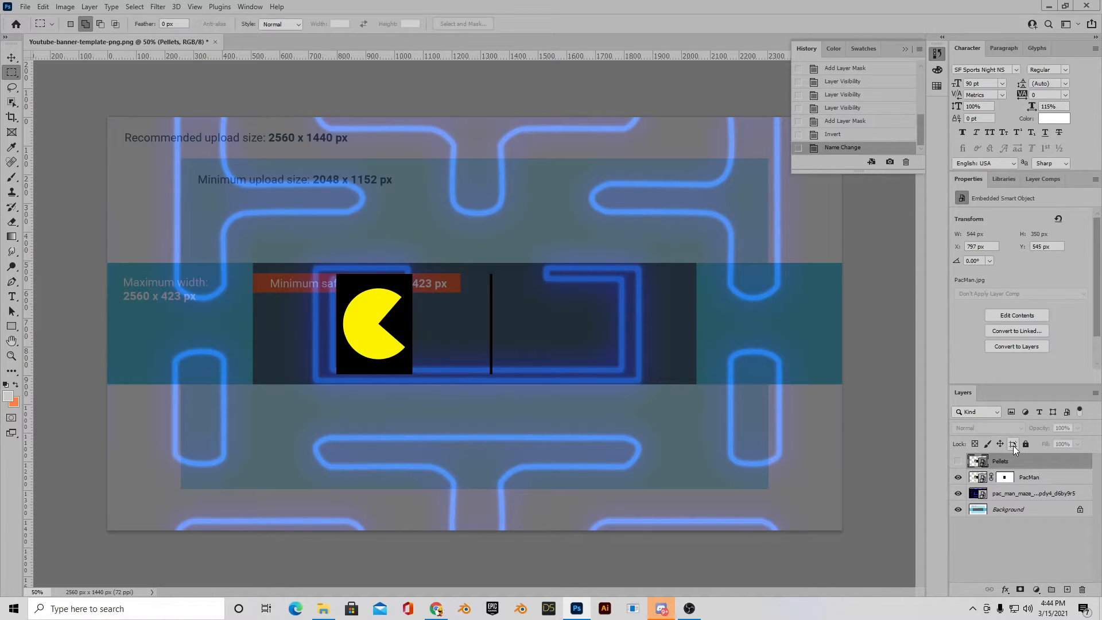
pyautogui.click(1010, 496)
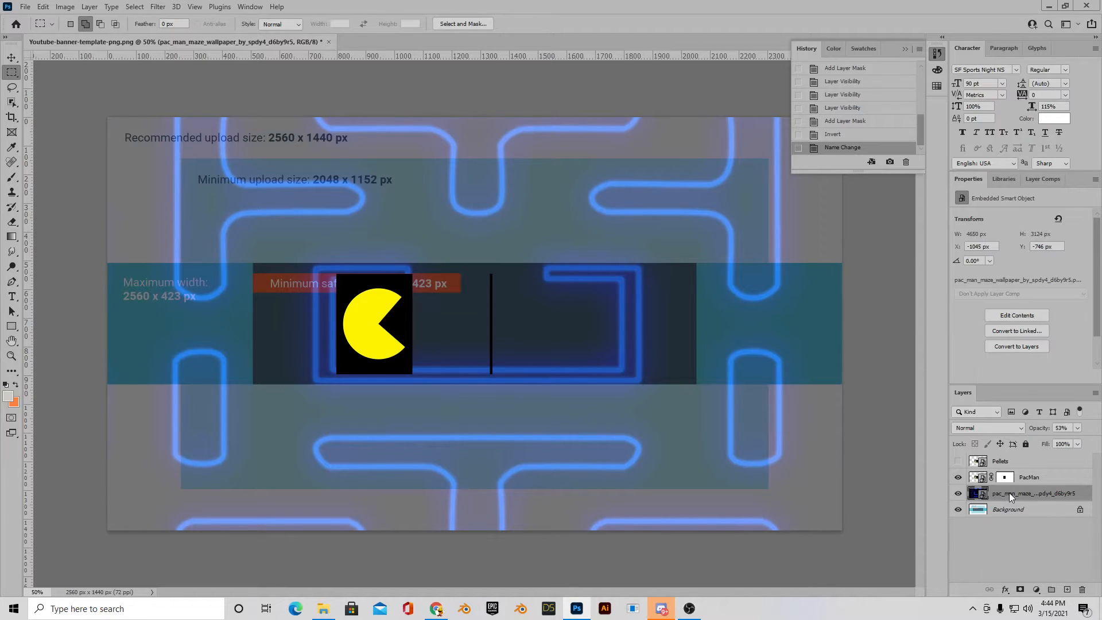
pyautogui.rightClick(1009, 492)
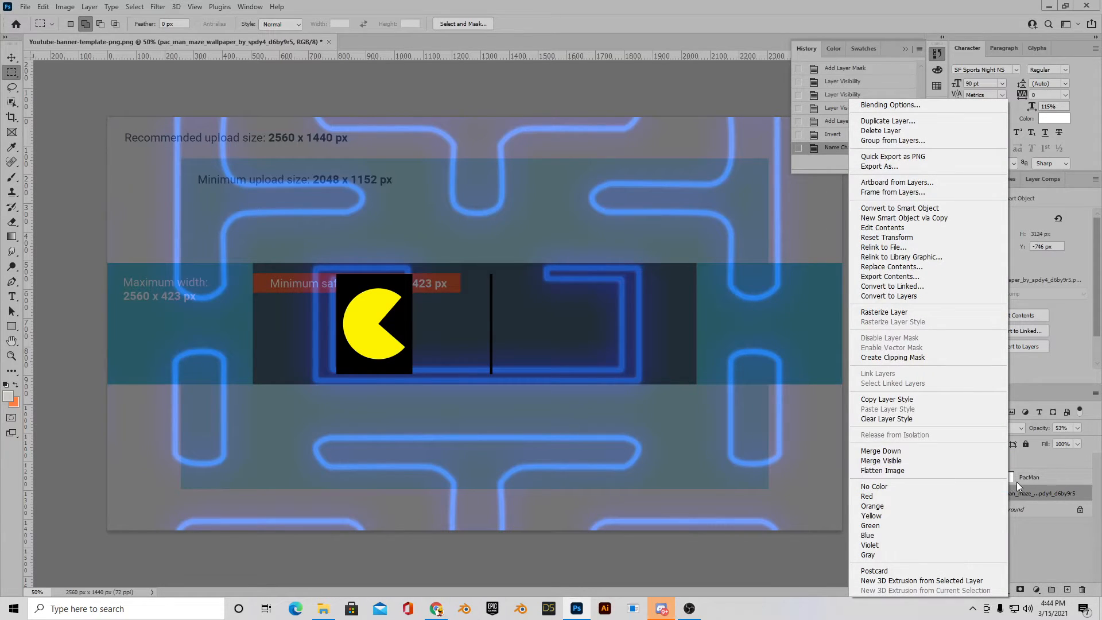
pyautogui.click(1039, 495)
pyautogui.doubleClick(1039, 494)
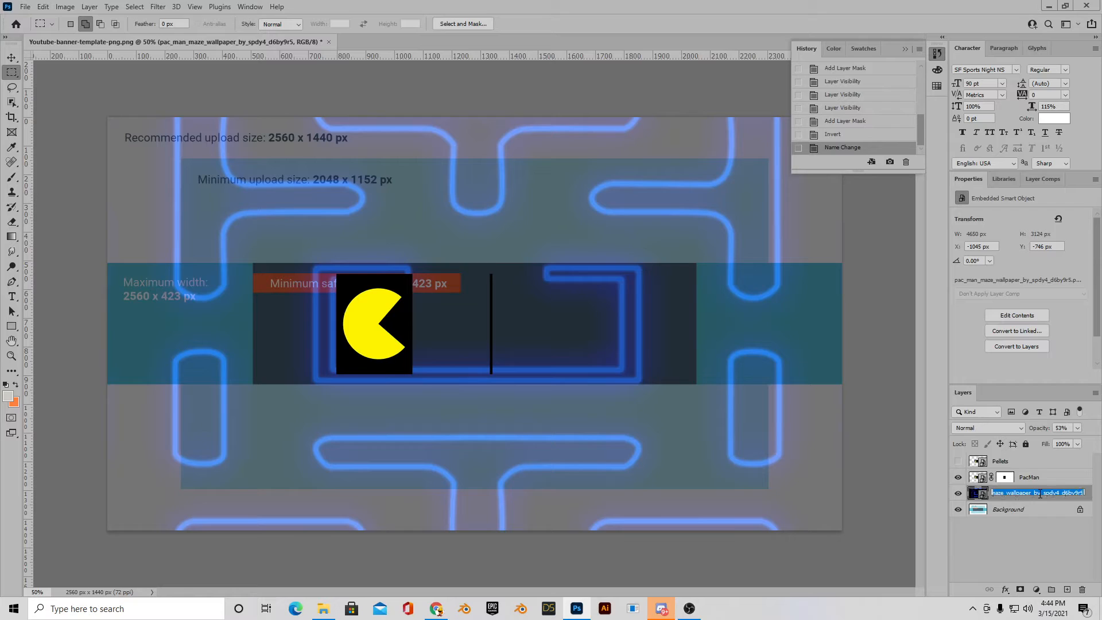
pyautogui.press('BackSpace')
pyautogui.write('Maze')
pyautogui.press('Return')
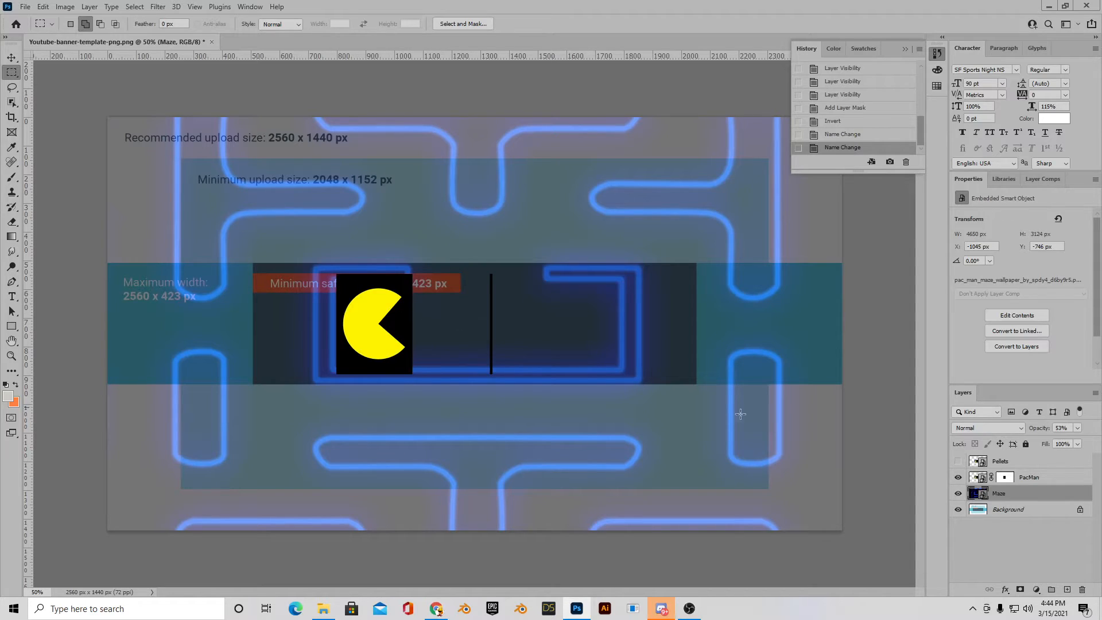
# - Set the PacMan layer's blend mode to Screen to drop out its black background
pyautogui.click(1046, 480)
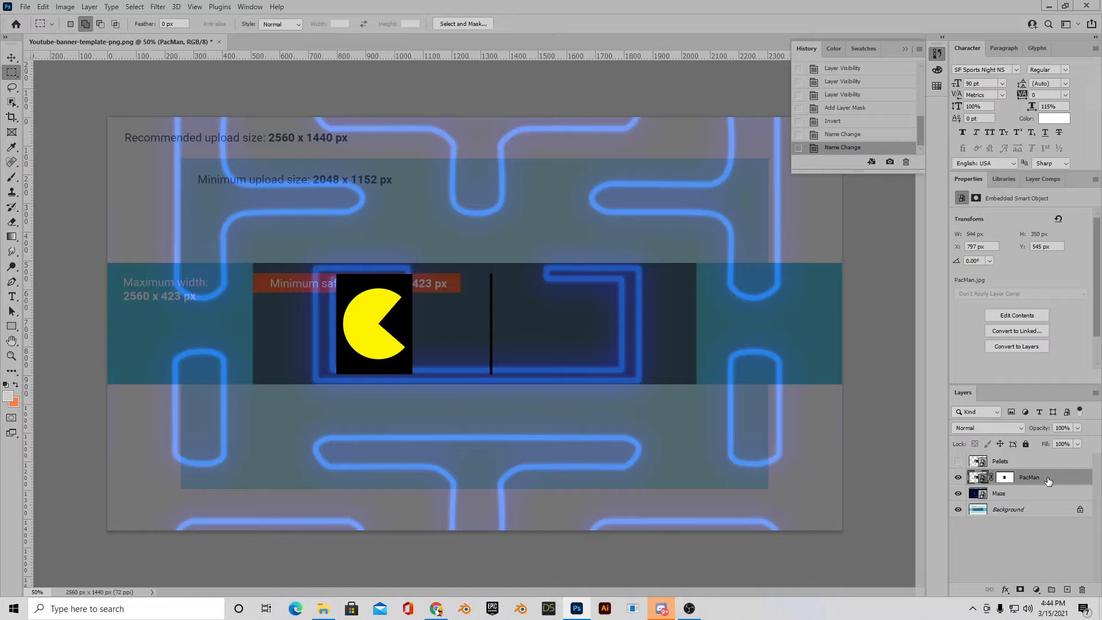
pyautogui.click(1004, 429)
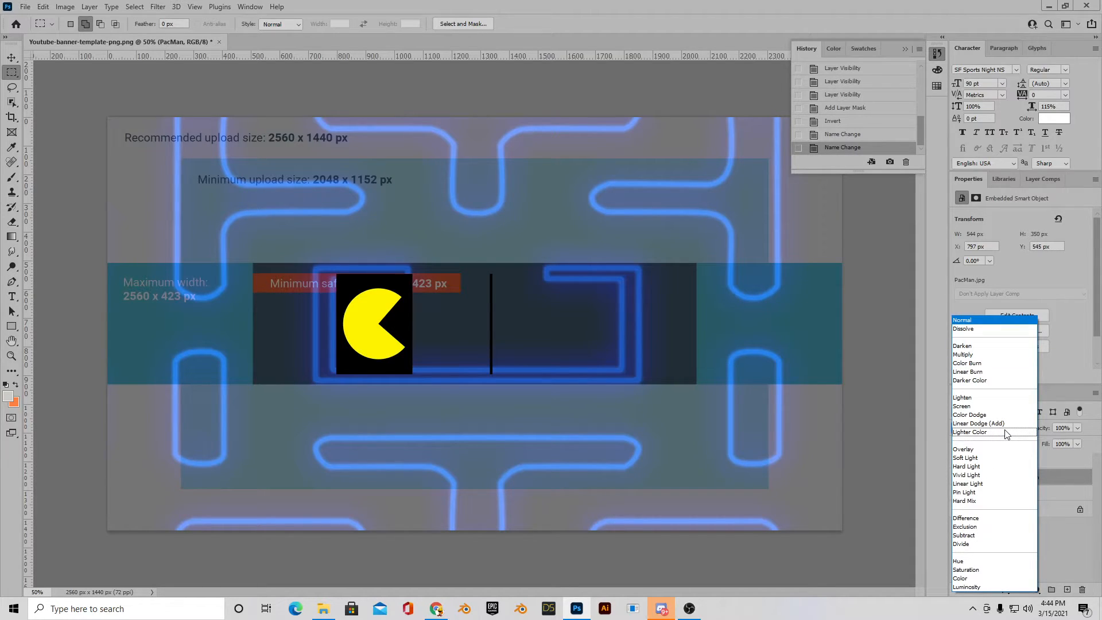
pyautogui.click(1090, 426)
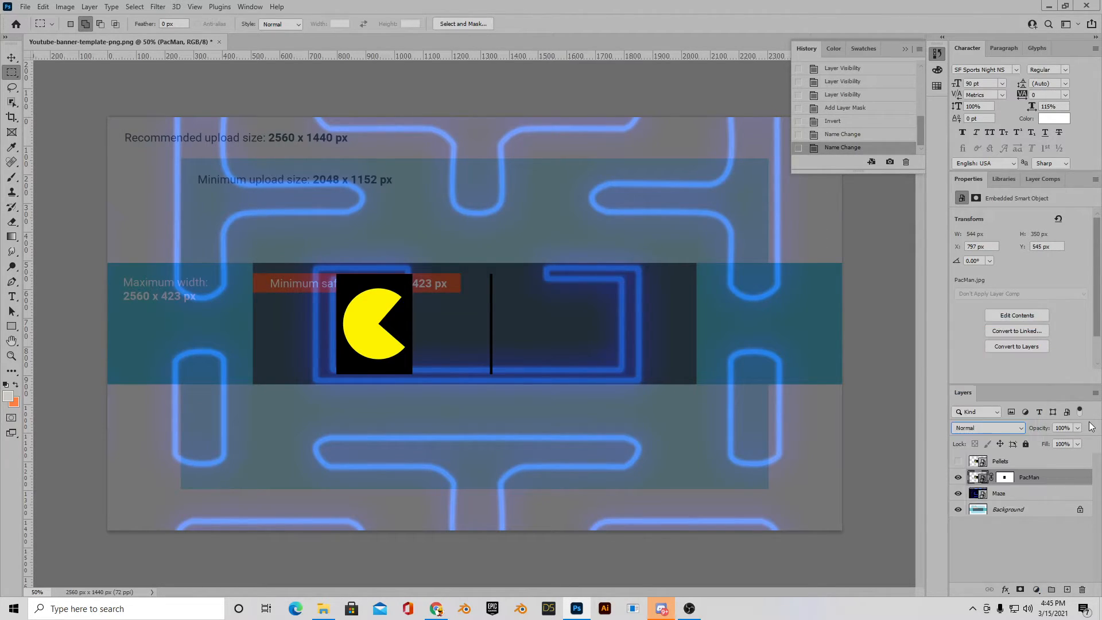
pyautogui.click(1014, 429)
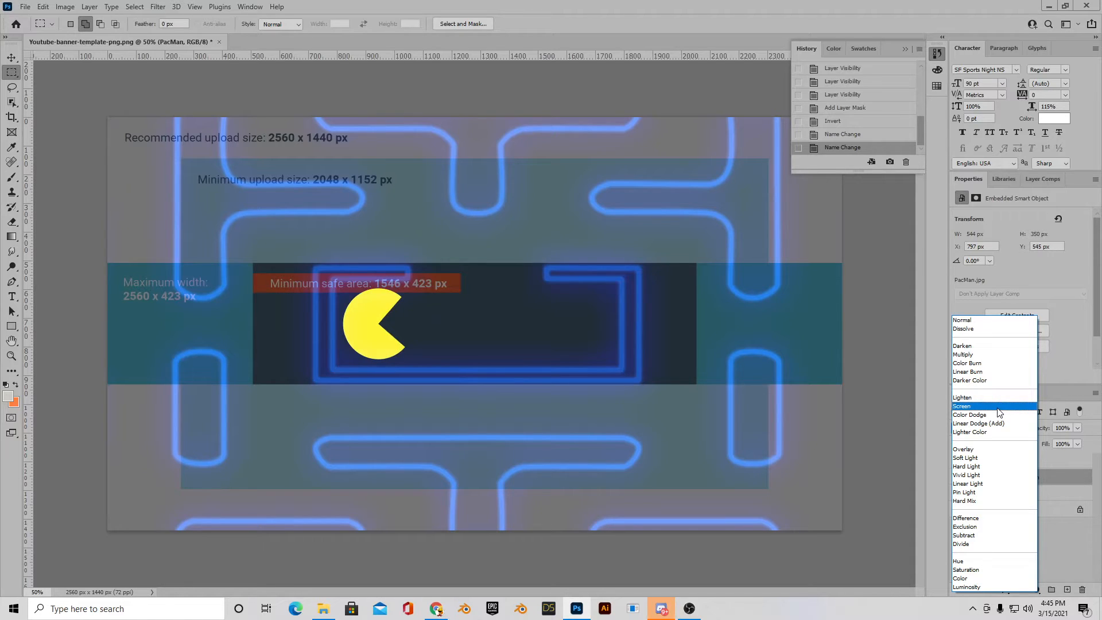
pyautogui.click(999, 407)
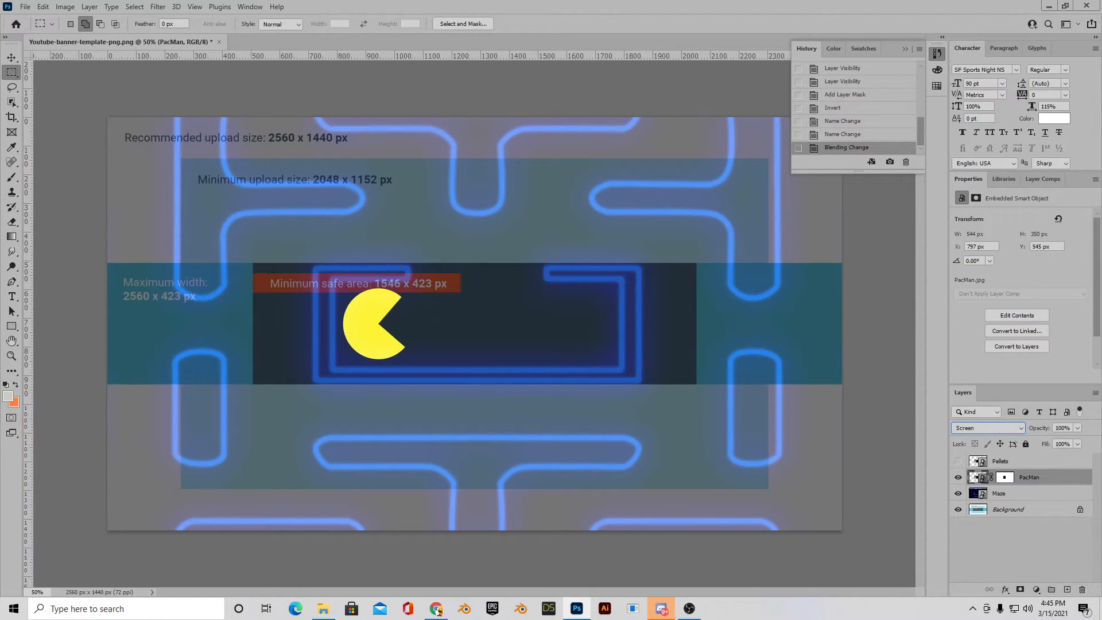
# - Show the Pellets layer and set its blend mode to Screen
pyautogui.click(1001, 495)
pyautogui.click(958, 461)
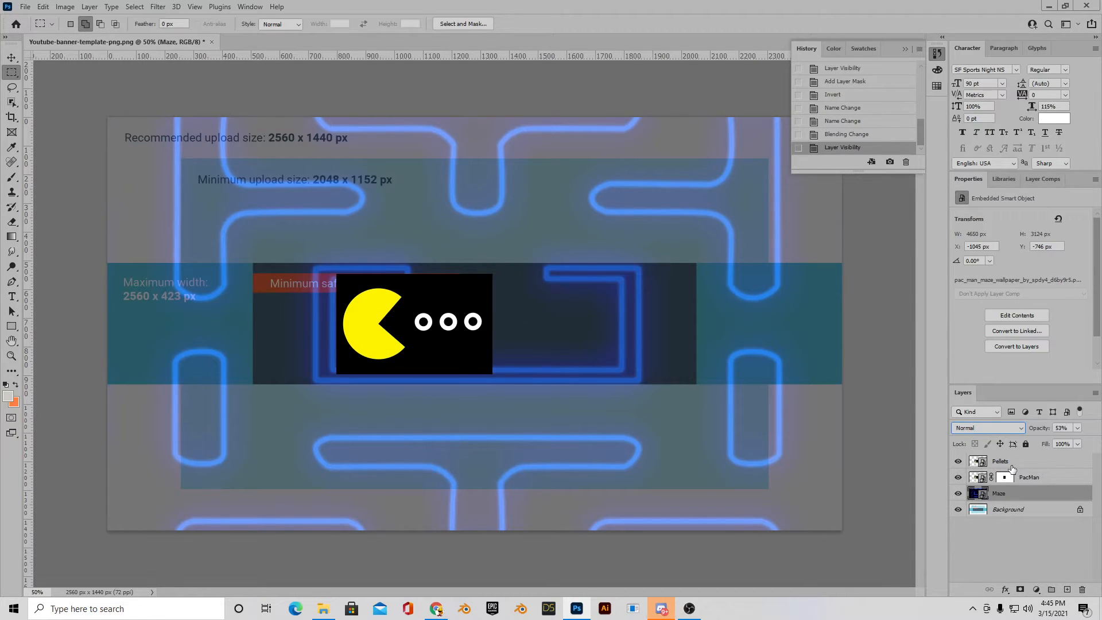
pyautogui.click(1017, 463)
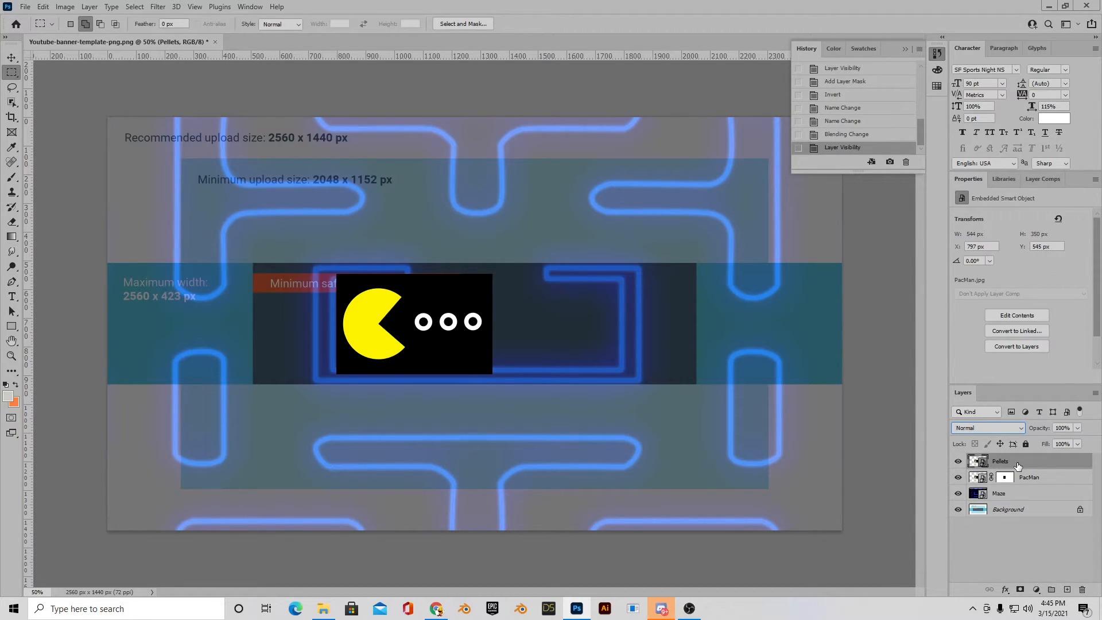
pyautogui.click(993, 431)
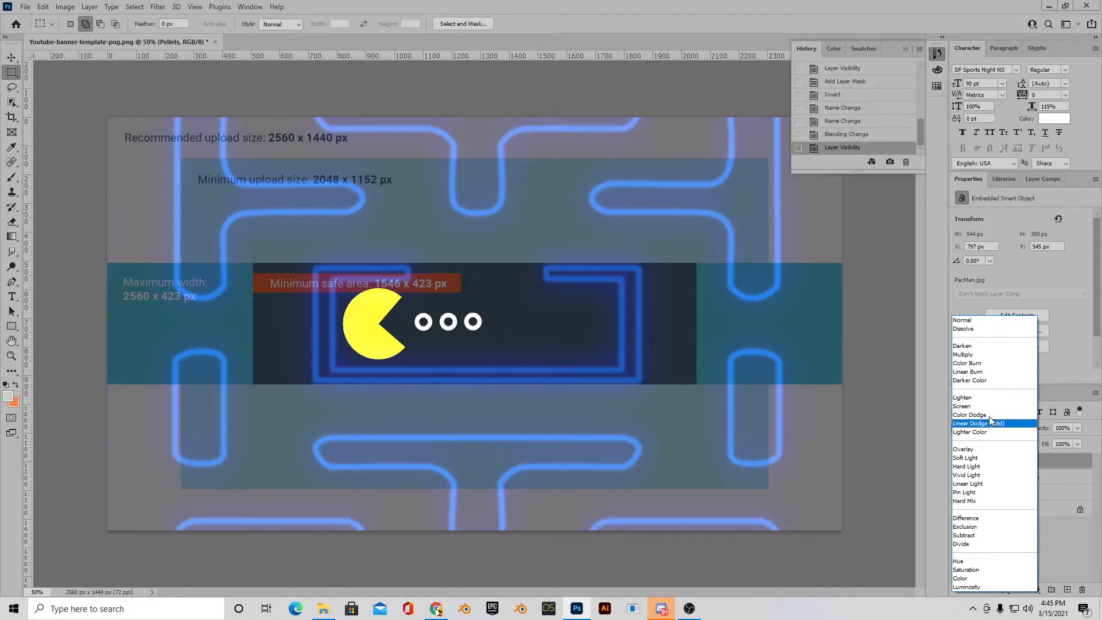
pyautogui.click(990, 406)
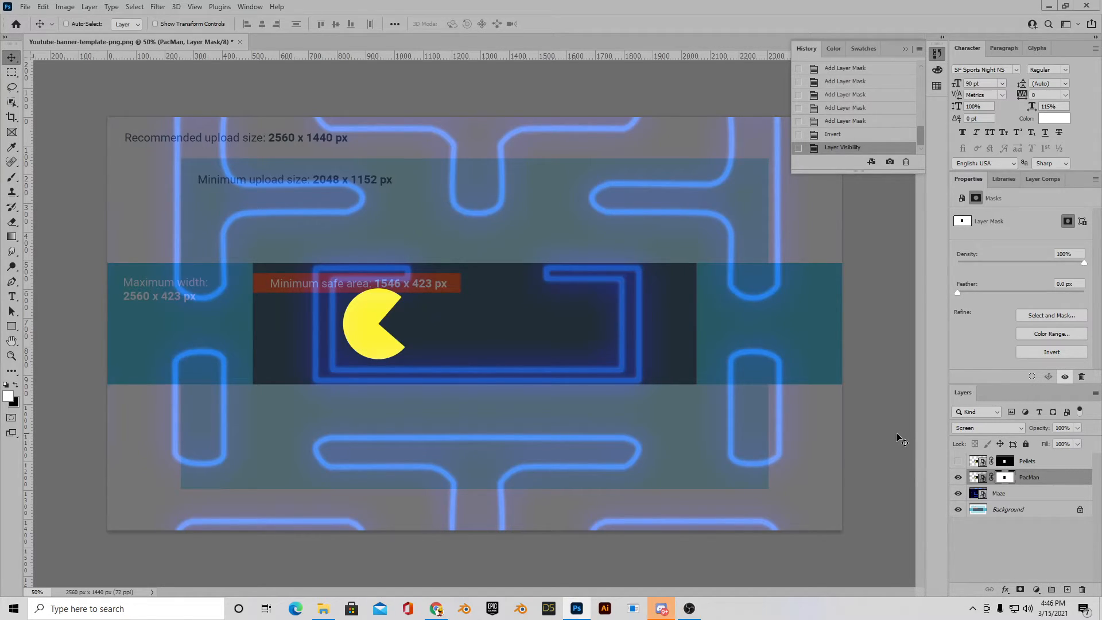
# - Add white 90 pt text reading RETRO in front of Pac-Man's mouth, inside the maze's central box
pyautogui.click(12, 297)
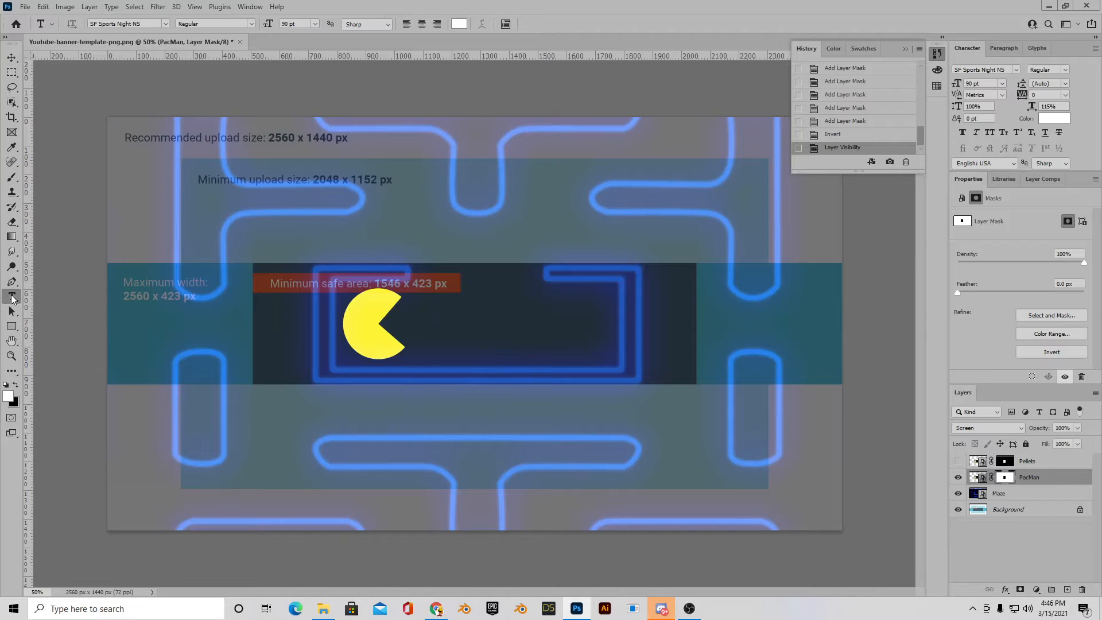
pyautogui.click(436, 322)
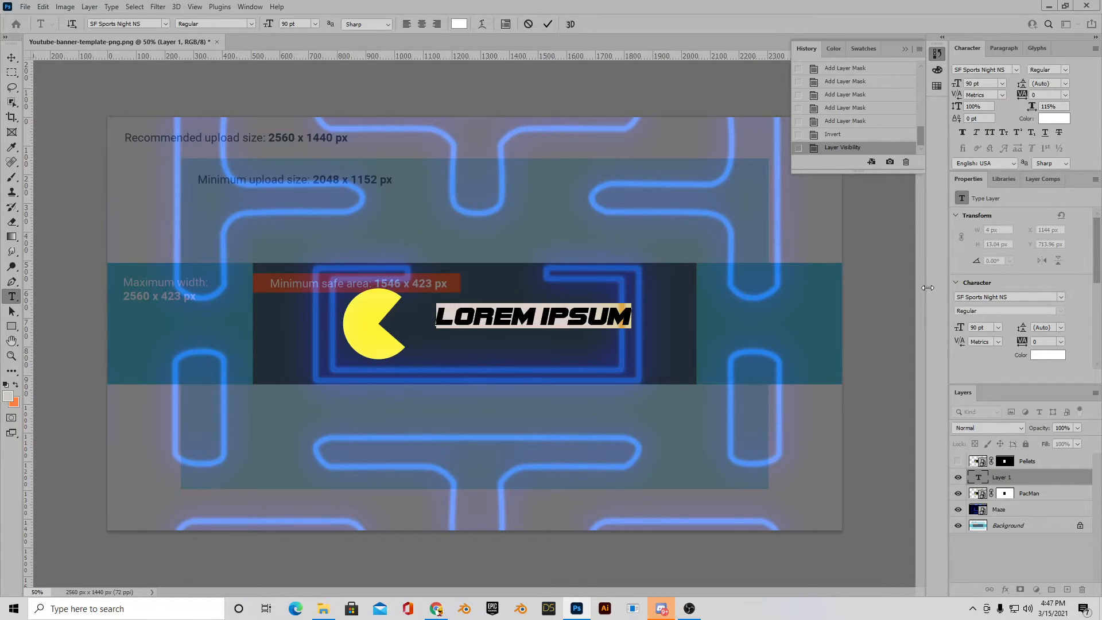
pyautogui.write('RETRO')
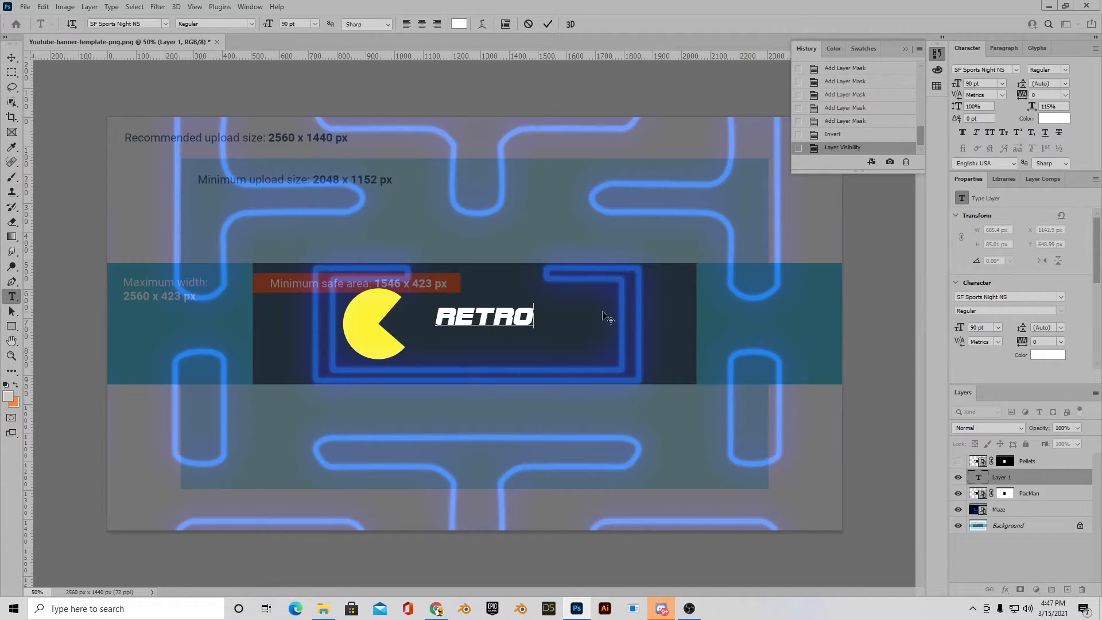
# - Change the RETRO text's font to SF Sports Night Upright and enlarge it to about 196 pt beside Pac-Man
pyautogui.moveTo(538, 319); pyautogui.dragTo(426, 323)
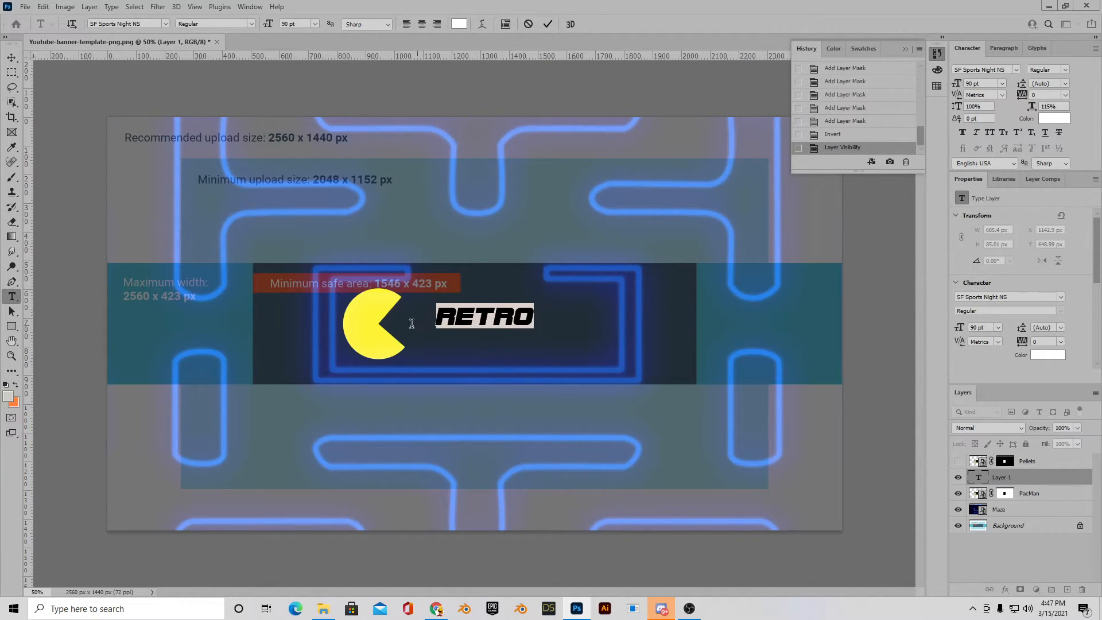
pyautogui.click(164, 23)
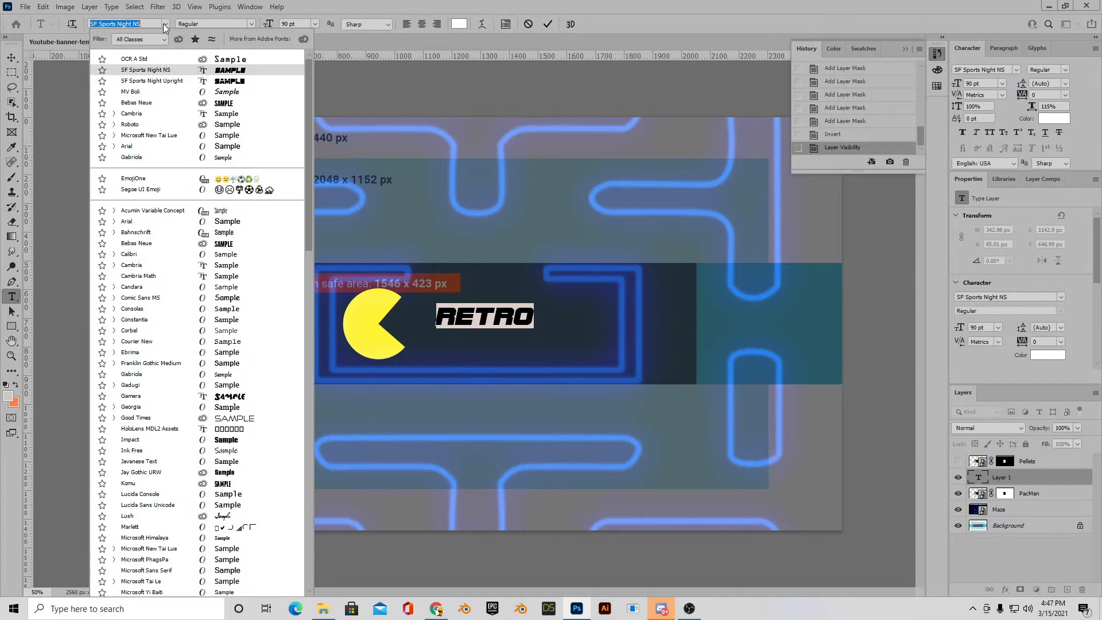
pyautogui.click(212, 82)
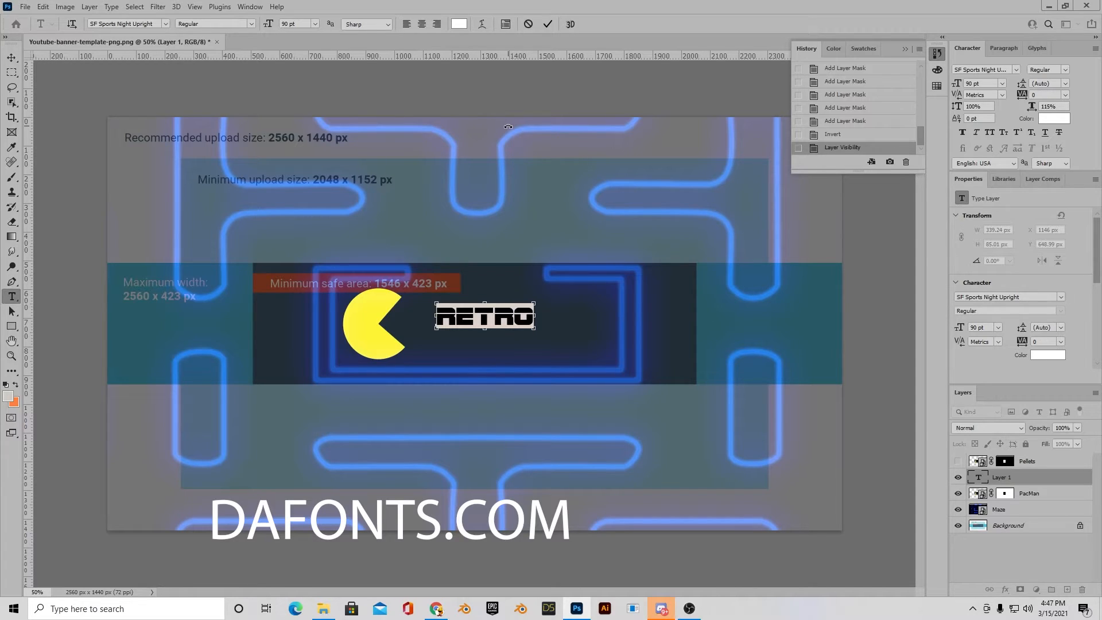
pyautogui.hotkey('ctrl', 't')
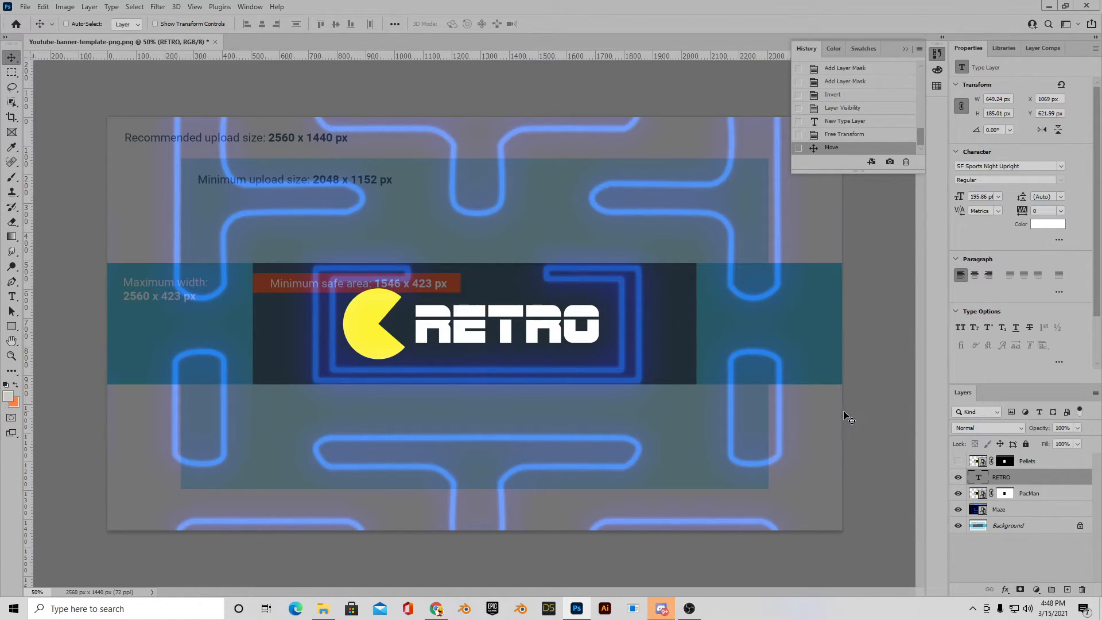
# - Preview the Maze layer at 100% opacity and lower it to 39% so the size template shows through
pyautogui.click(1012, 510)
pyautogui.click(1078, 429)
pyautogui.moveTo(1067, 440); pyautogui.dragTo(1074, 442)
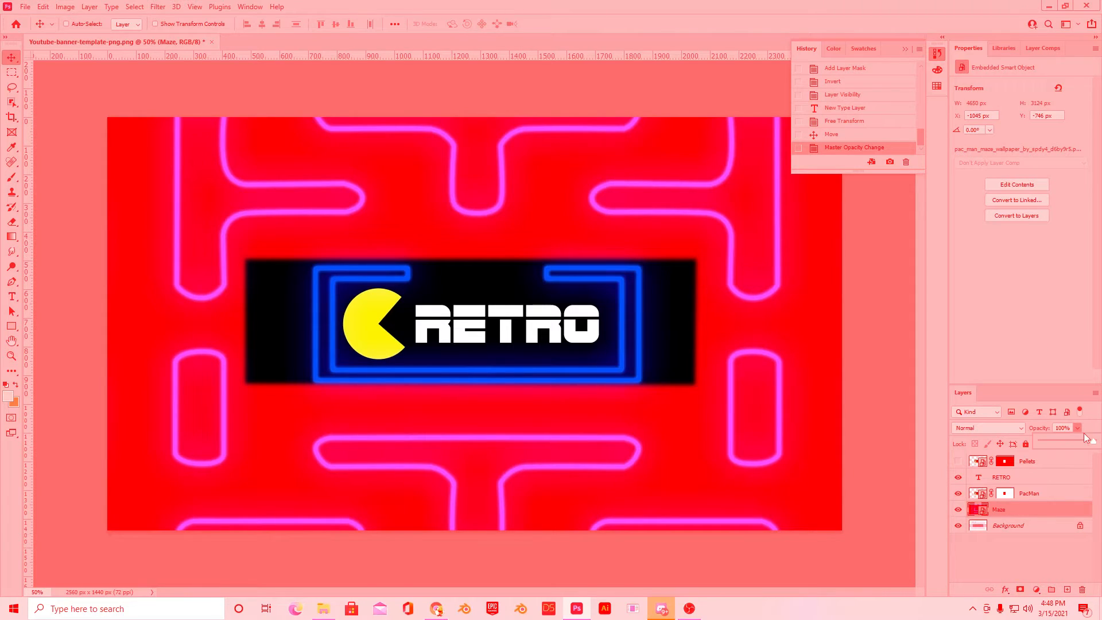
pyautogui.moveTo(1091, 444); pyautogui.dragTo(1066, 441)
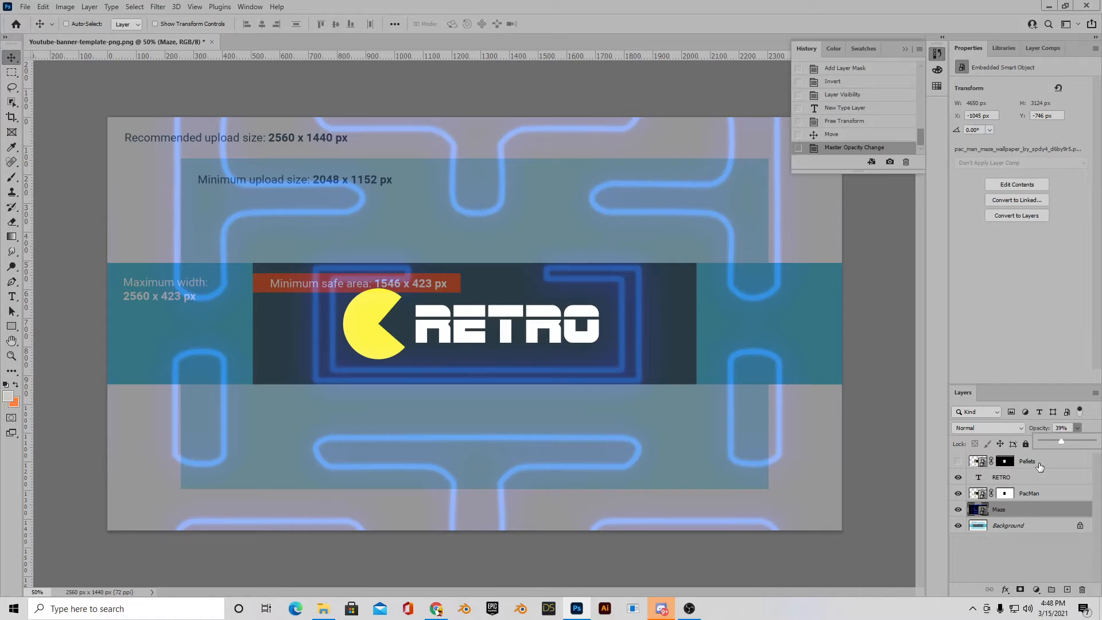
# - Show the Pellets layer and raise the Maze layer's opacity to about 71%
pyautogui.click(958, 462)
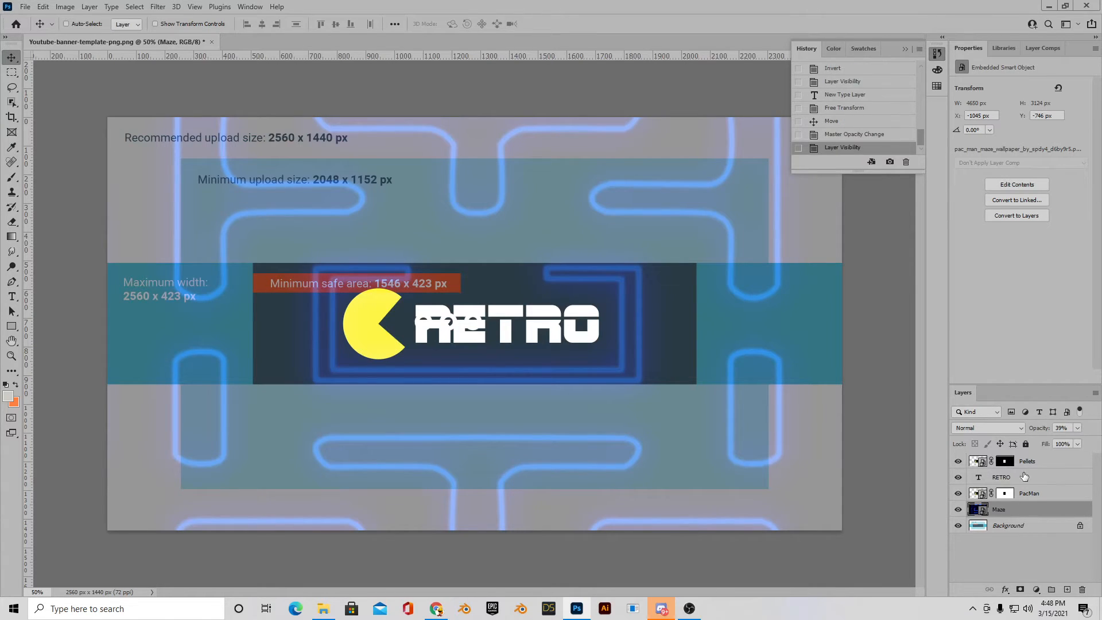
pyautogui.click(1035, 464)
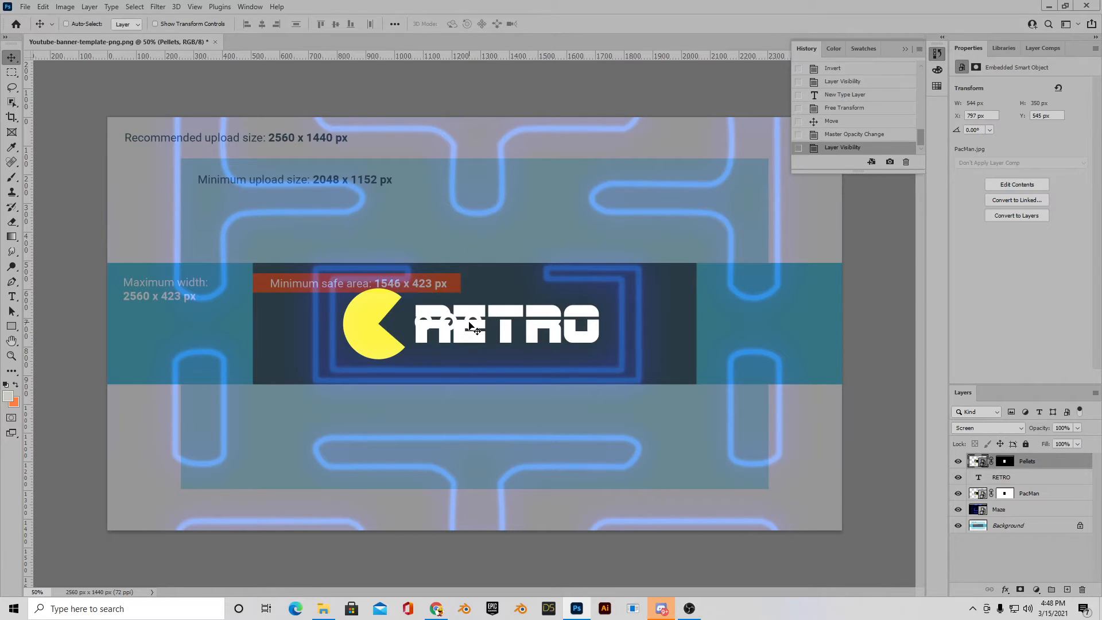
pyautogui.click(1017, 510)
pyautogui.click(1078, 428)
pyautogui.moveTo(1062, 442); pyautogui.dragTo(1078, 444)
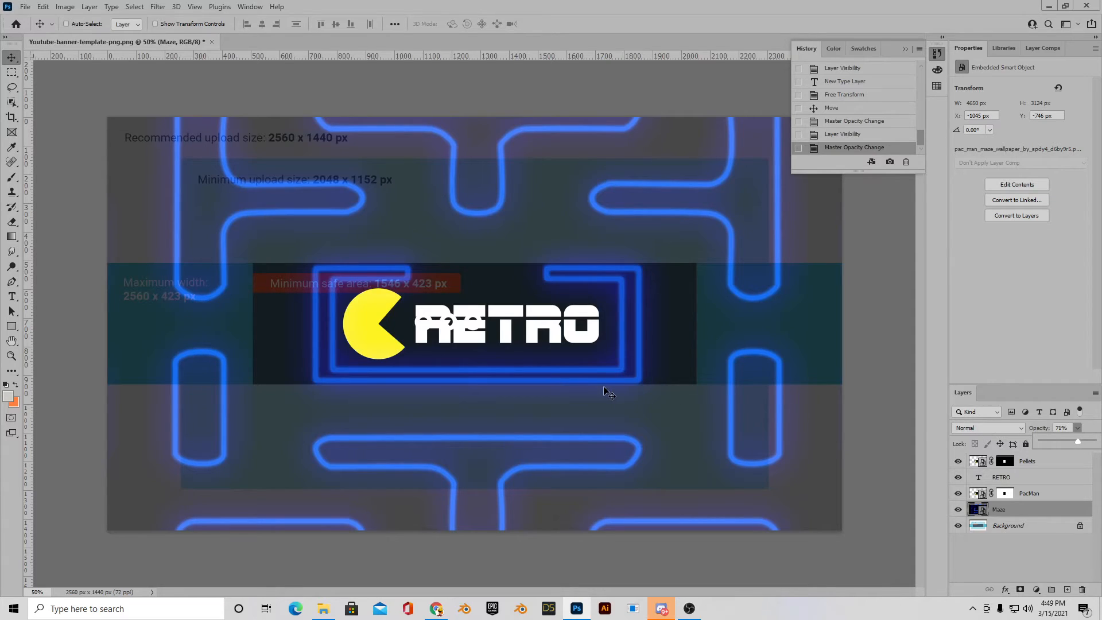
# - Move the pellets off the RETRO text and center them just above the maze's central box
pyautogui.click(1036, 465)
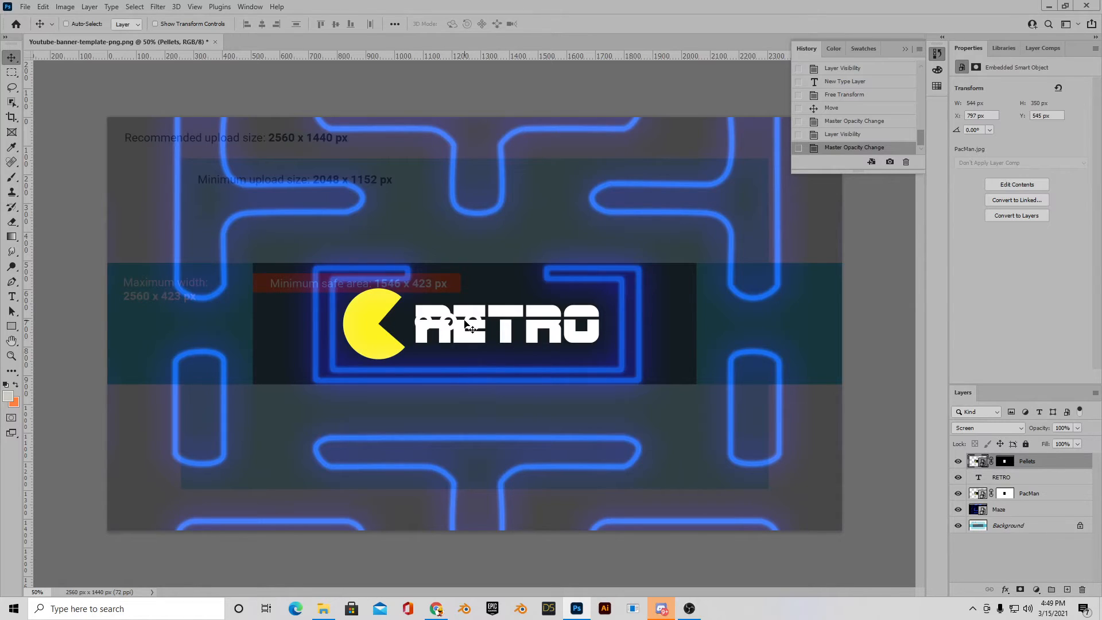
pyautogui.moveTo(469, 327); pyautogui.dragTo(432, 245)
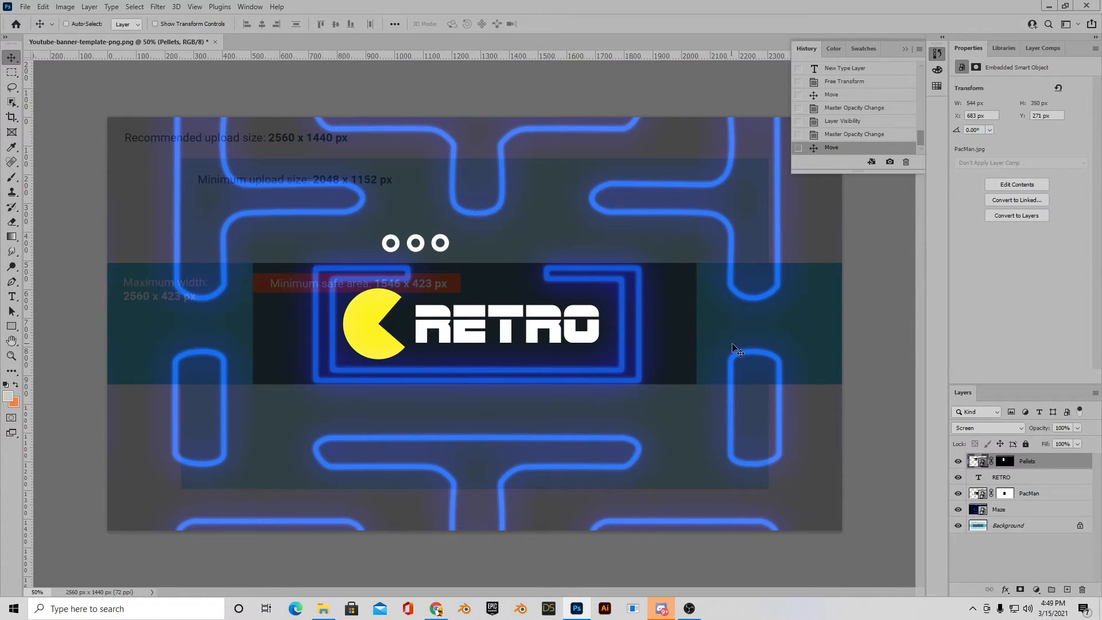
pyautogui.moveTo(439, 241); pyautogui.dragTo(502, 243)
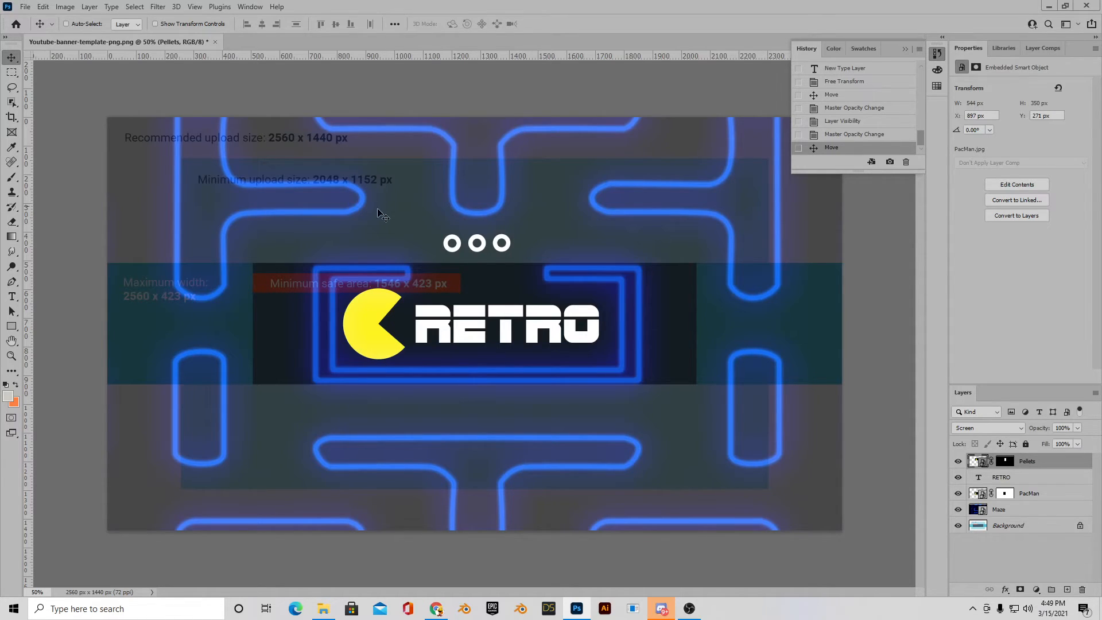
# - Place the pacman-ghosts image from the Pacman ARt folder as an embedded object
pyautogui.click(25, 7)
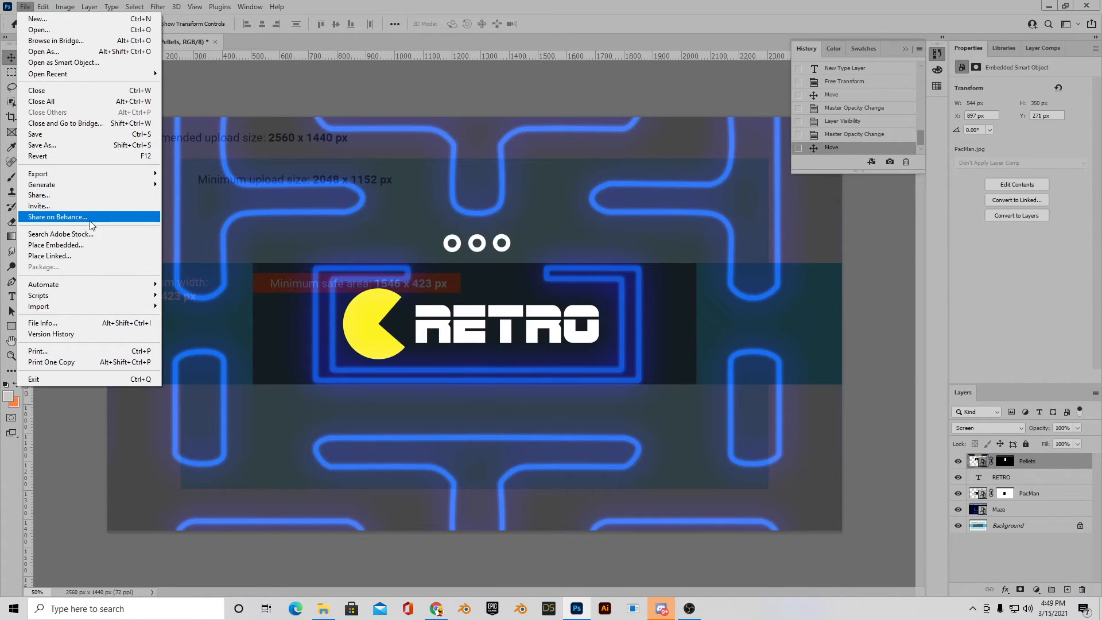
pyautogui.click(97, 246)
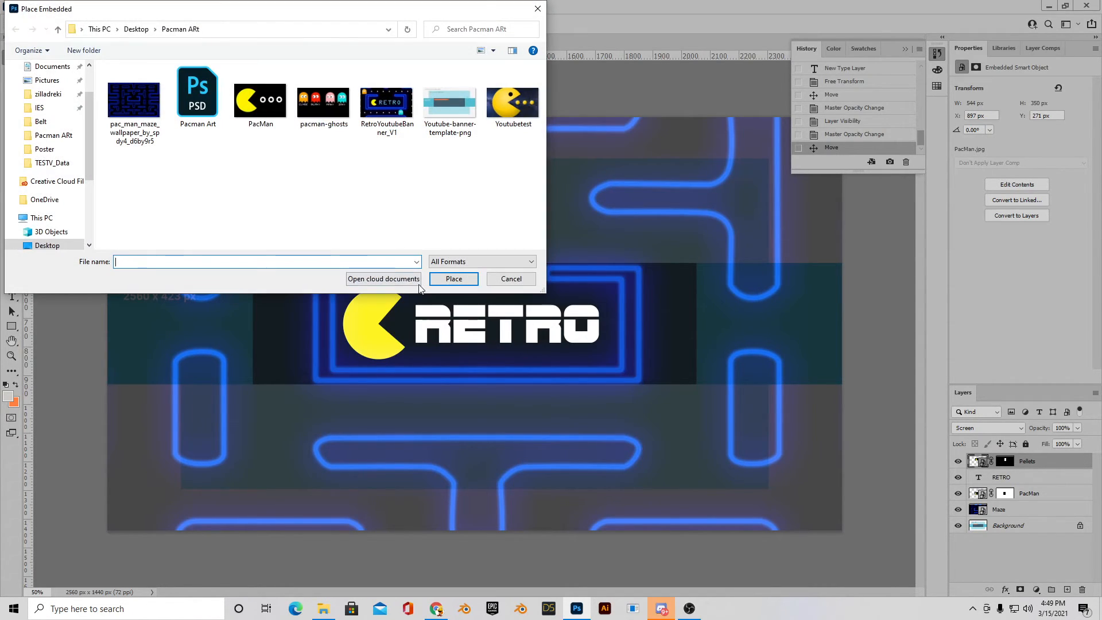
pyautogui.click(324, 99)
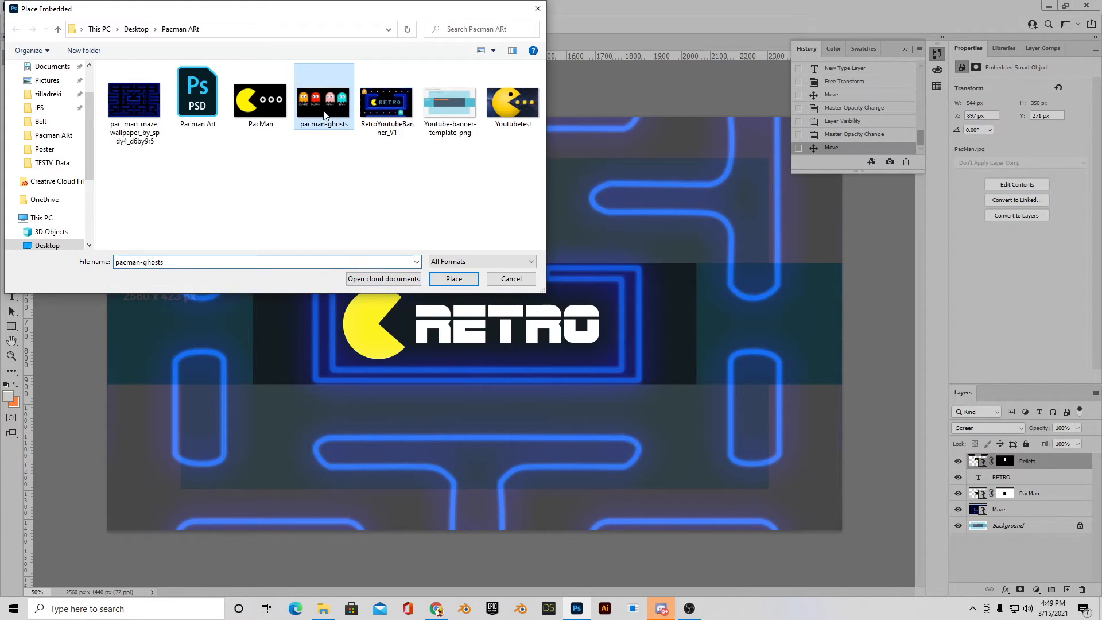
pyautogui.click(455, 279)
# - Enlarge the placed ghosts image to about 124% and position it over the RETRO text, beside Pac-Man
pyautogui.moveTo(565, 359); pyautogui.dragTo(627, 380)
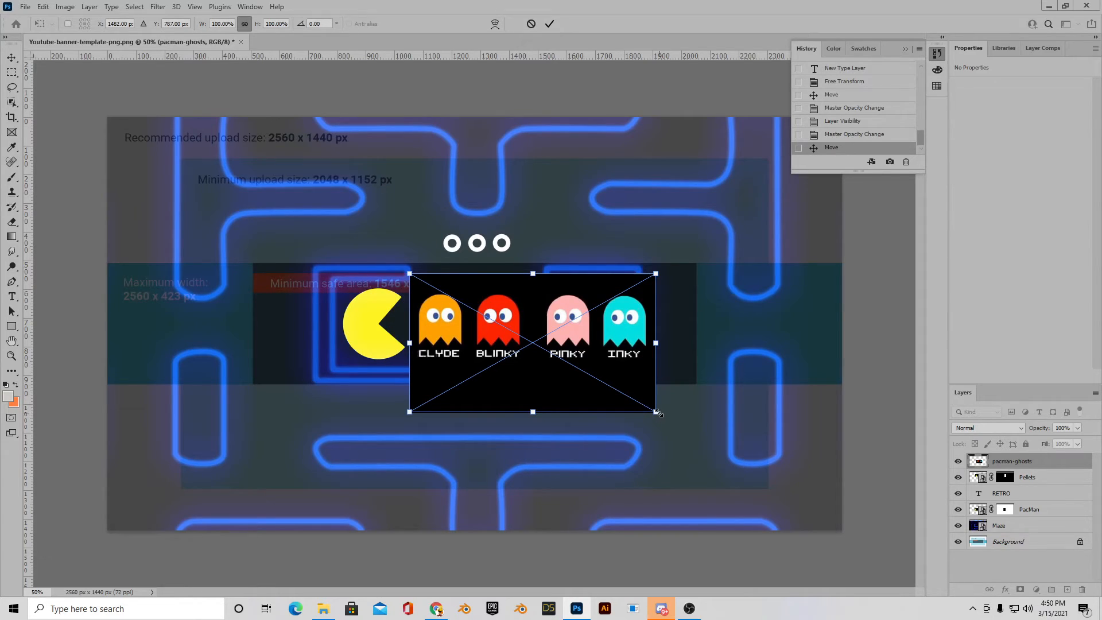
pyautogui.moveTo(656, 413); pyautogui.dragTo(715, 449)
pyautogui.moveTo(657, 414); pyautogui.dragTo(666, 410)
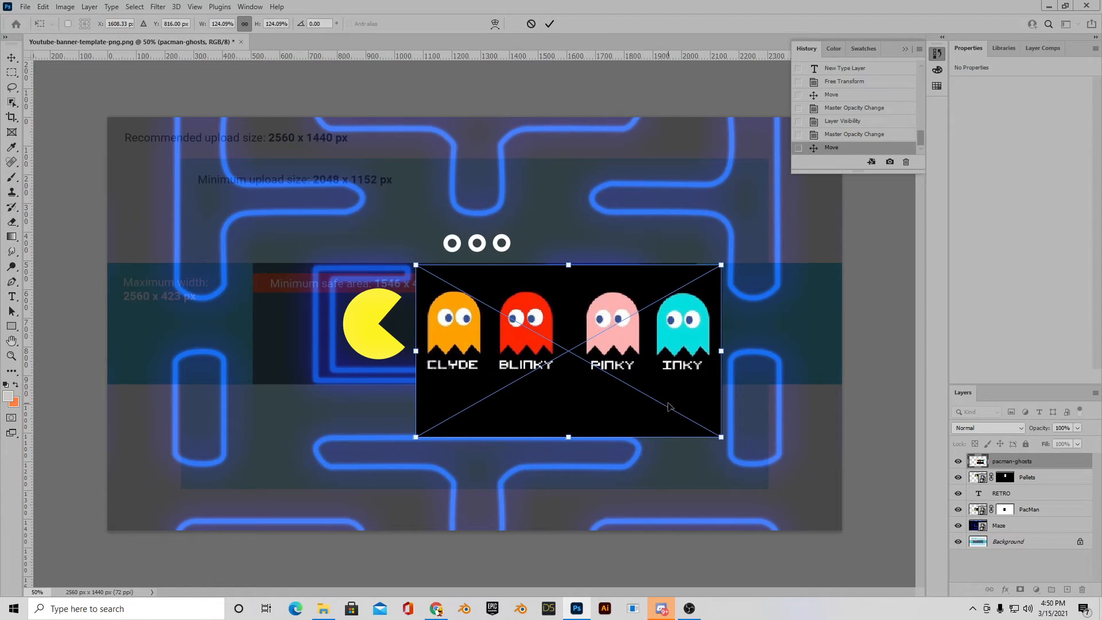
pyautogui.press('Return')
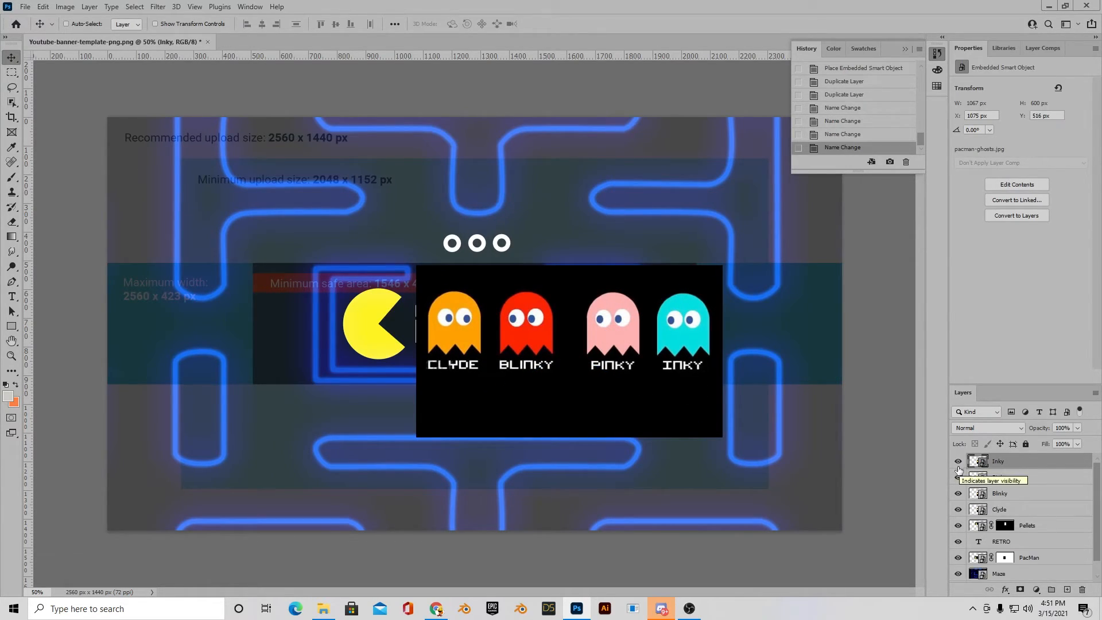
# - Color-label the ghost layers: Inky blue, Pinky gray, Blinky red and Clyde orange
pyautogui.rightClick(958, 470)
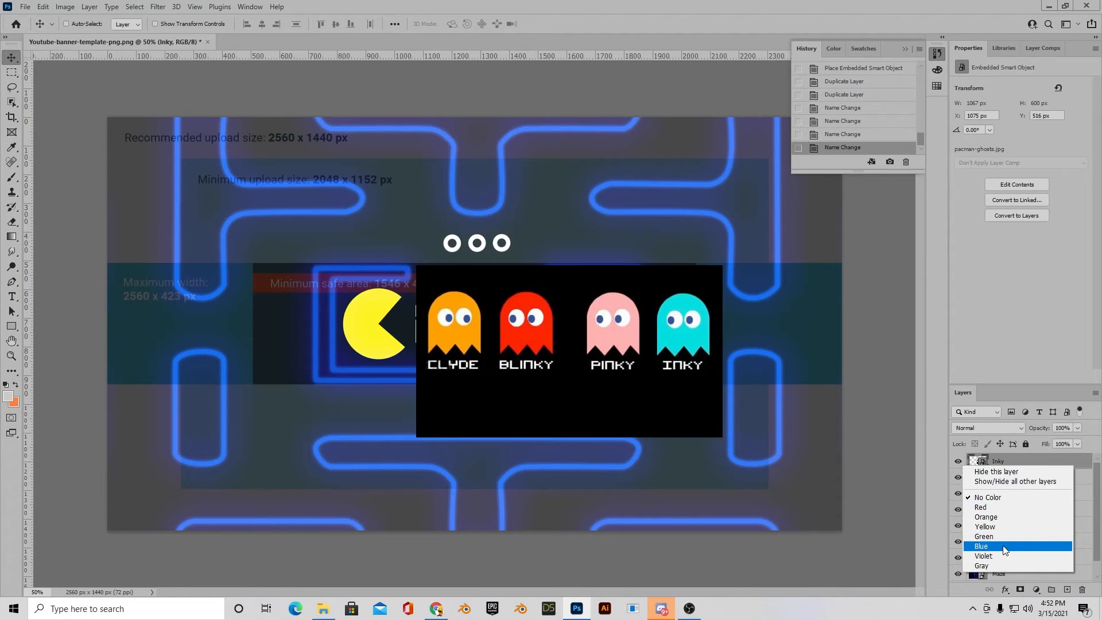
pyautogui.click(1001, 554)
pyautogui.rightClick(958, 477)
pyautogui.click(999, 582)
pyautogui.rightClick(960, 494)
pyautogui.click(1006, 433)
pyautogui.rightClick(960, 511)
pyautogui.click(1005, 456)
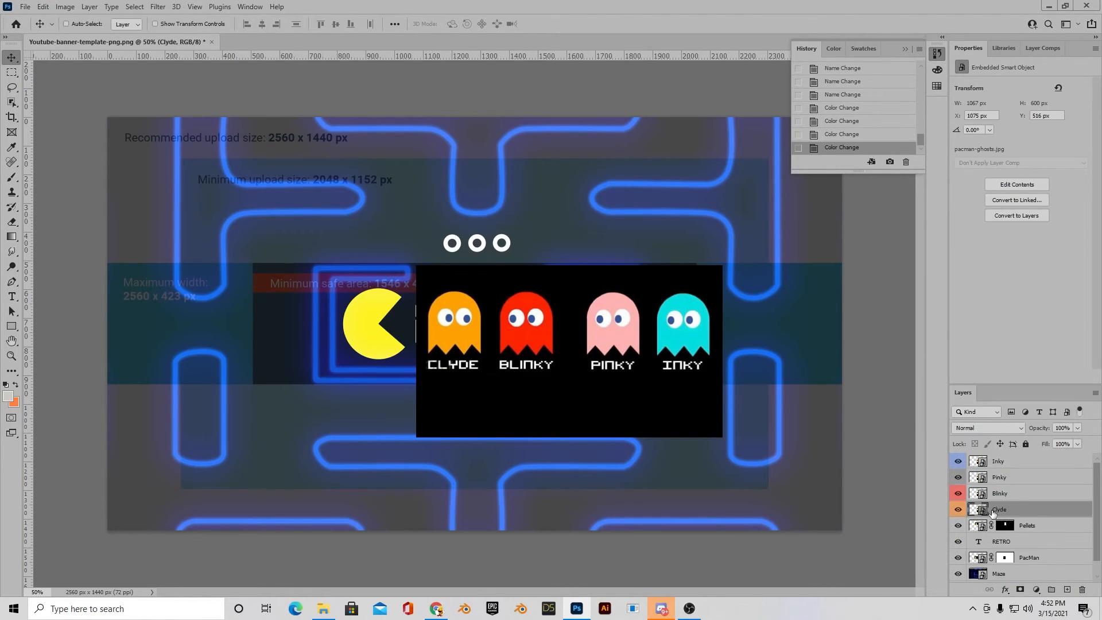
# - Mask the Clyde layer with a rectangular selection around the orange ghost, excluding its name
pyautogui.press('m')
pyautogui.moveTo(422, 280); pyautogui.dragTo(488, 357)
pyautogui.click(1020, 590)
# - Copy Clyde's mask to the Blinky layer and unlink it, hiding the Inky, Pinky and Clyde layers
pyautogui.moveTo(958, 460)
pyautogui.mouseDown()
pyautogui.moveTo(958, 496)
pyautogui.moveTo(958, 461)
pyautogui.mouseUp()
pyautogui.moveTo(1009, 513); pyautogui.dragTo(1008, 496)
pyautogui.moveTo(958, 461); pyautogui.dragTo(958, 479)
pyautogui.click(958, 509)
pyautogui.click(979, 495)
pyautogui.click(992, 497)
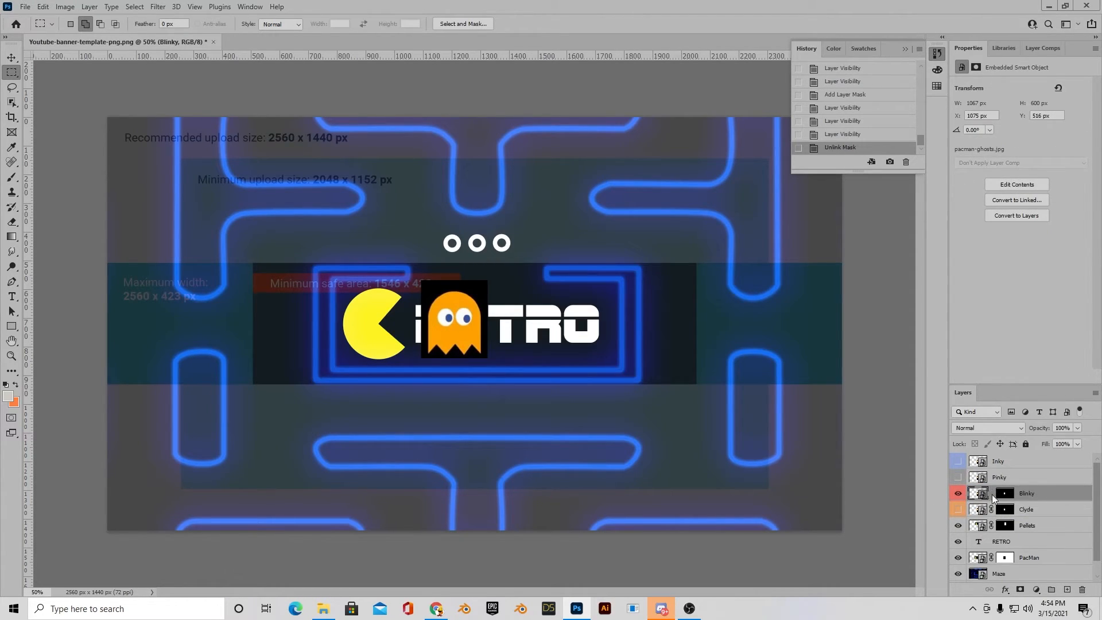
# - Shift Blinky's unlinked mask sideways until it frames only the red ghost
pyautogui.click(1006, 493)
pyautogui.press('v')
pyautogui.hotkey('shift', 'Right')
pyautogui.hotkey('shift', 'Right')
pyautogui.hotkey('shift', 'Right')
pyautogui.hotkey('shift', 'Right')
pyautogui.hotkey('shift', 'Right')
pyautogui.hotkey('shift', 'Right')
pyautogui.hotkey('shift', 'Right')
pyautogui.hotkey('shift', 'Right')
pyautogui.hotkey('shift', 'Right')
pyautogui.hotkey('shift', 'Right')
pyautogui.hotkey('shift', 'Right')
pyautogui.hotkey('shift', 'Right')
pyautogui.hotkey('shift', 'Right')
pyautogui.hotkey('shift', 'Right')
pyautogui.hotkey('shift', 'Right')
pyautogui.hotkey('shift', 'Right')
pyautogui.hotkey('shift', 'Right')
pyautogui.hotkey('shift', 'Right')
pyautogui.hotkey('shift', 'Right')
pyautogui.hotkey('shift', 'Right')
# - Copy the ghost mask to the Pinky layer and shift it sideways to frame only the pink ghost
pyautogui.moveTo(1007, 481); pyautogui.dragTo(1006, 478)
pyautogui.moveTo(1005, 477); pyautogui.dragTo(958, 510)
pyautogui.click(958, 493)
pyautogui.click(958, 477)
pyautogui.click(1005, 477)
pyautogui.hotkey('shift', 'Right')
pyautogui.hotkey('shift', 'Right')
pyautogui.hotkey('shift', 'Right')
pyautogui.hotkey('shift', 'Right')
pyautogui.hotkey('shift', 'Right')
pyautogui.hotkey('shift', 'Right')
pyautogui.hotkey('shift', 'Right')
pyautogui.hotkey('shift', 'Right')
pyautogui.hotkey('shift', 'Right')
pyautogui.hotkey('shift', 'Right')
pyautogui.hotkey('shift', 'Right')
pyautogui.hotkey('shift', 'Right')
pyautogui.hotkey('shift', 'Right')
pyautogui.hotkey('shift', 'Right')
pyautogui.hotkey('shift', 'Right')
pyautogui.hotkey('shift', 'Right')
pyautogui.hotkey('shift', 'Right')
pyautogui.hotkey('shift', 'Right')
pyautogui.hotkey('shift', 'Right')
pyautogui.hotkey('shift', 'Right')
# - Show the Inky layer and shift its mask sideways to frame only the cyan ghost
pyautogui.click(958, 477)
pyautogui.click(958, 462)
pyautogui.hotkey('shift', 'Right')
pyautogui.hotkey('shift', 'Right')
pyautogui.hotkey('shift', 'Right')
pyautogui.hotkey('shift', 'Right')
pyautogui.hotkey('shift', 'Right')
pyautogui.hotkey('shift', 'Right')
pyautogui.hotkey('shift', 'Right')
pyautogui.hotkey('shift', 'Right')
pyautogui.hotkey('shift', 'Right')
pyautogui.hotkey('shift', 'Right')
pyautogui.hotkey('shift', 'Right')
pyautogui.hotkey('shift', 'Right')
pyautogui.hotkey('shift', 'Right')
pyautogui.hotkey('shift', 'Right')
pyautogui.hotkey('shift', 'Right')
pyautogui.hotkey('shift', 'Right')
pyautogui.hotkey('shift', 'Right')
pyautogui.hotkey('shift', 'Right')
pyautogui.hotkey('shift', 'Right')
pyautogui.hotkey('shift', 'Right')
# - Relink the masks of the Inky, Pinky and Blinky layers to their images
pyautogui.click(991, 461)
pyautogui.click(991, 477)
pyautogui.click(992, 493)
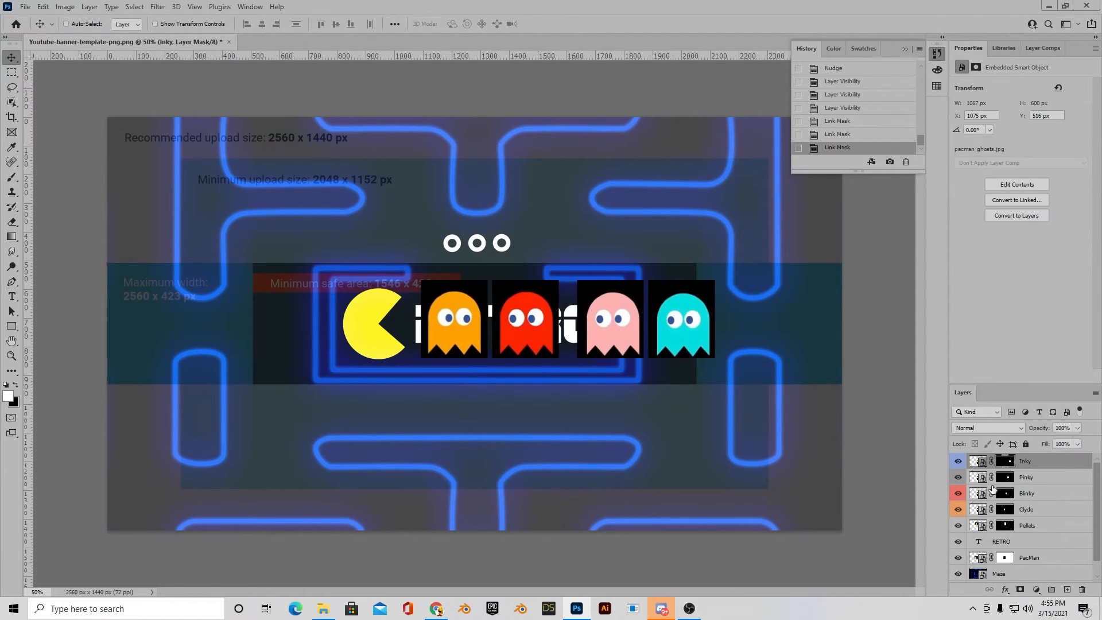
# - Set the blend mode of the Inky, Pinky, Blinky and Clyde layers to Screen
pyautogui.click(1008, 427)
pyautogui.click(999, 406)
pyautogui.click(1041, 477)
pyautogui.click(1013, 428)
pyautogui.click(1001, 406)
pyautogui.click(1009, 428)
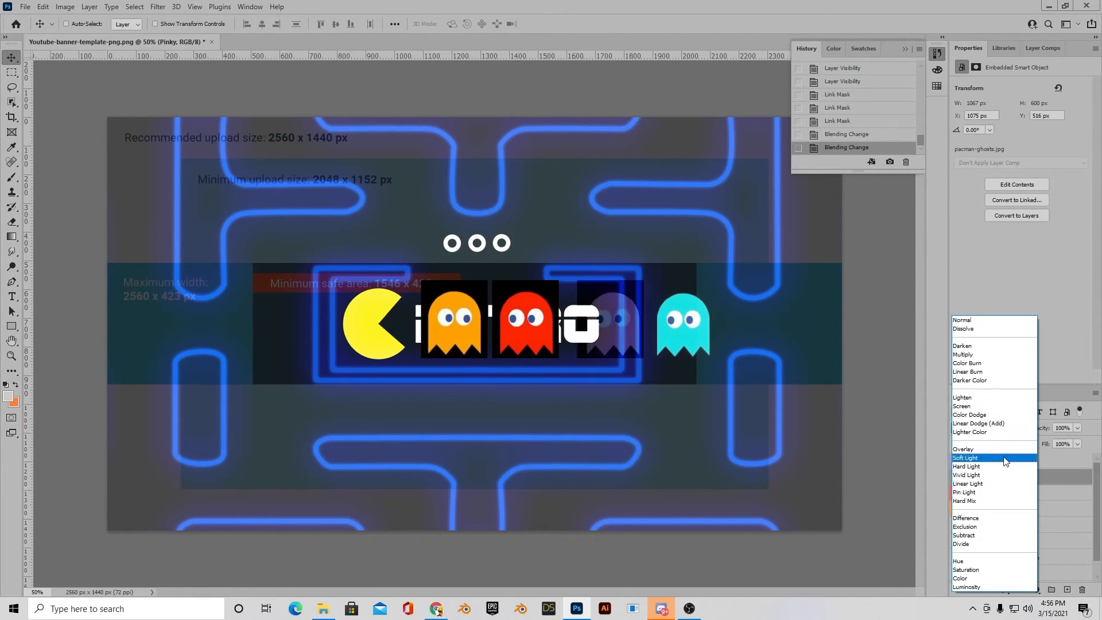
pyautogui.click(1002, 406)
pyautogui.click(1051, 496)
pyautogui.click(1009, 428)
pyautogui.click(1001, 406)
pyautogui.click(1048, 510)
pyautogui.click(1009, 428)
pyautogui.click(1001, 405)
# - Raise the Maze layer to full opacity so it completely covers the size template
pyautogui.click(1027, 573)
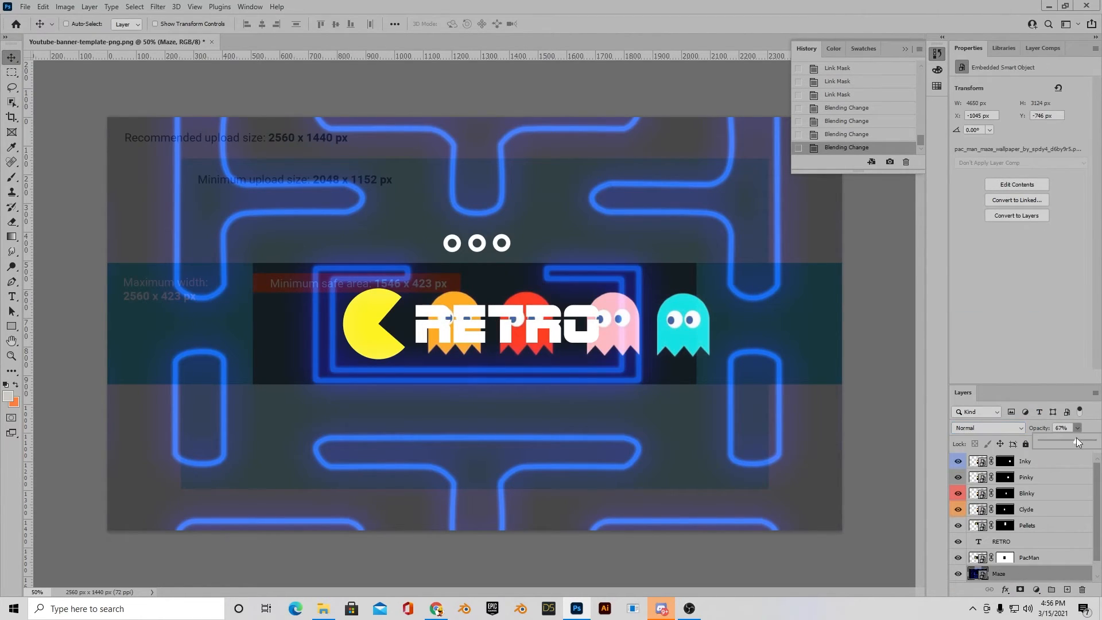
pyautogui.moveTo(1077, 428); pyautogui.dragTo(1093, 440)
# - Move Pinky to the banner's lower-right corner, Blinky to the upper middle and Clyde to the lower-left maze corridor
pyautogui.click(1045, 461)
pyautogui.moveTo(613, 327); pyautogui.dragTo(809, 491)
pyautogui.click(1027, 494)
pyautogui.moveTo(527, 322); pyautogui.dragTo(544, 164)
pyautogui.click(1026, 509)
pyautogui.moveTo(454, 304); pyautogui.dragTo(266, 455)
# - Rasterize the Pellets layer and apply its layer mask
pyautogui.click(1044, 531)
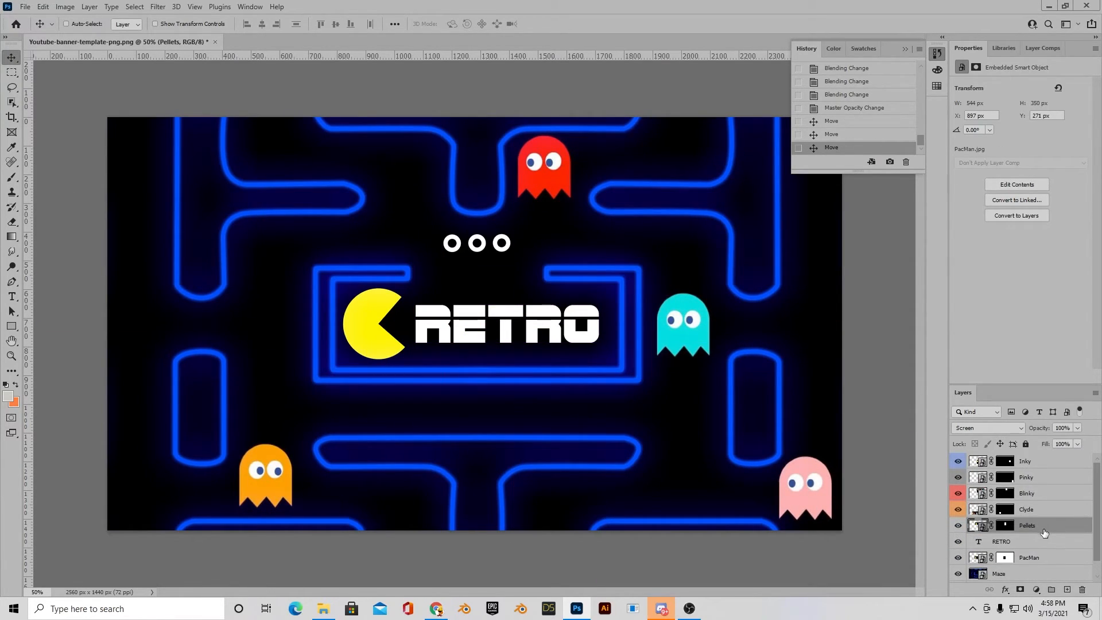
pyautogui.rightClick(1009, 527)
pyautogui.click(1012, 528)
pyautogui.rightClick(1026, 527)
pyautogui.click(1031, 240)
pyautogui.rightClick(1007, 527)
pyautogui.click(1018, 452)
# - Move the pellets left and duplicate them twice to form an evenly spaced row of nine above the central box
pyautogui.moveTo(494, 247); pyautogui.dragTo(320, 248)
pyautogui.moveTo(1058, 529); pyautogui.dragTo(1067, 589)
pyautogui.moveTo(312, 249); pyautogui.dragTo(391, 248)
pyautogui.moveTo(1059, 528); pyautogui.dragTo(1067, 590)
pyautogui.moveTo(386, 248); pyautogui.dragTo(463, 248)
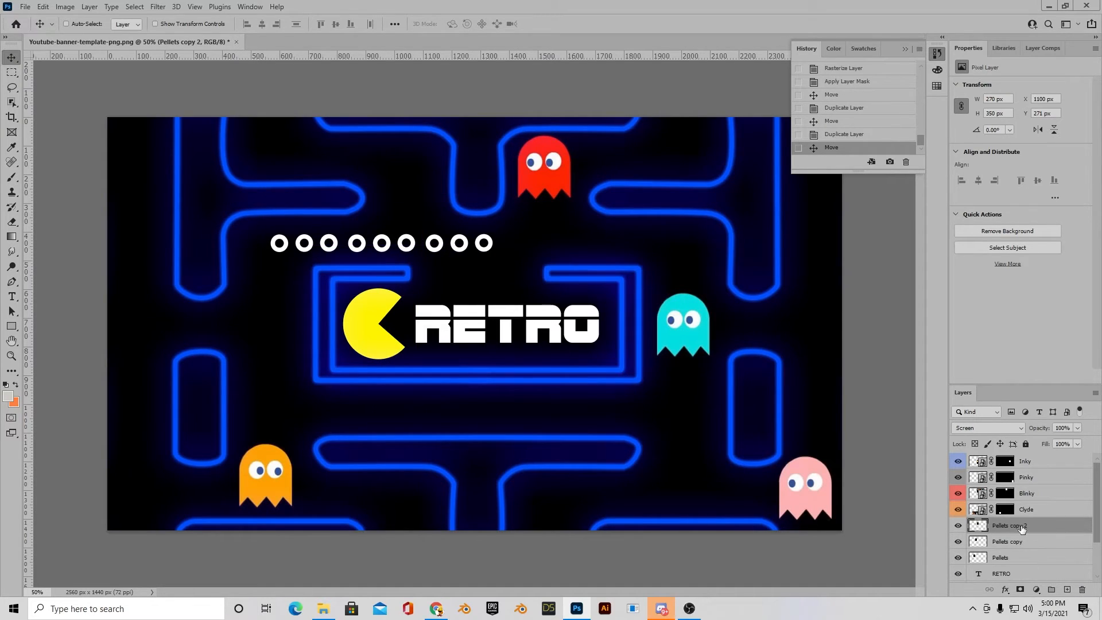
# - Delete the Pellets and Pellets copy layers, keeping only Pellets copy 2
pyautogui.click(1017, 557)
pyautogui.keyDown('shift'); pyautogui.click(1017, 541); pyautogui.keyUp('shift')
pyautogui.press('Delete')
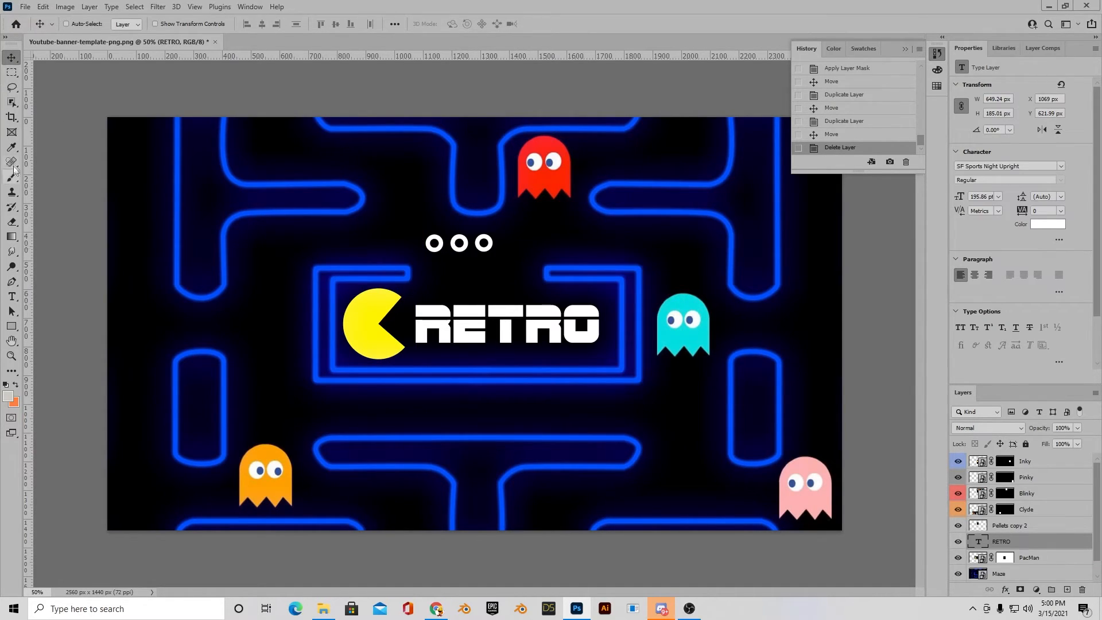
# - Delete the middle pellet from the Pellets copy 2 layer and clear the selection
pyautogui.click(11, 73)
pyautogui.moveTo(448, 228); pyautogui.dragTo(469, 259)
pyautogui.click(1045, 526)
pyautogui.press('Delete')
pyautogui.click(65, 7)
pyautogui.moveTo(135, 8)
pyautogui.click(160, 30)
# - Duplicate the pellet pair to its right, then duplicate both pairs to the left to form one row above the central box
pyautogui.moveTo(1051, 530); pyautogui.dragTo(1067, 589)
pyautogui.click(12, 57)
pyautogui.moveTo(483, 245); pyautogui.dragTo(582, 257)
pyautogui.keyDown('shift'); pyautogui.click(1050, 543); pyautogui.keyUp('shift')
pyautogui.moveTo(1050, 543); pyautogui.dragTo(1067, 589)
pyautogui.moveTo(488, 245); pyautogui.dragTo(285, 245)
# - Shift all the pellet layers slightly right to line up the row above the central box and merge them into one layer
pyautogui.scroll(-1, 1052, 526)
pyautogui.click(1051, 510)
pyautogui.scroll(-1, 1051, 534)
pyautogui.keyDown('shift'); pyautogui.click(1051, 545); pyautogui.keyUp('shift')
pyautogui.moveTo(482, 253); pyautogui.dragTo(529, 252)
pyautogui.rightClick(1047, 548)
pyautogui.click(1009, 398)
# - Try a different blend mode on the merged pellets layer
pyautogui.click(958, 558)
pyautogui.click(958, 558)
pyautogui.click(992, 429)
pyautogui.click(1009, 428)
pyautogui.click(1012, 429)
pyautogui.click(976, 320)
# - Hide the pellets layer's black background by adjusting This Layer's black slider under Blend If, keeping the Maze layer shown
pyautogui.click(958, 558)
pyautogui.doubleClick(1051, 510)
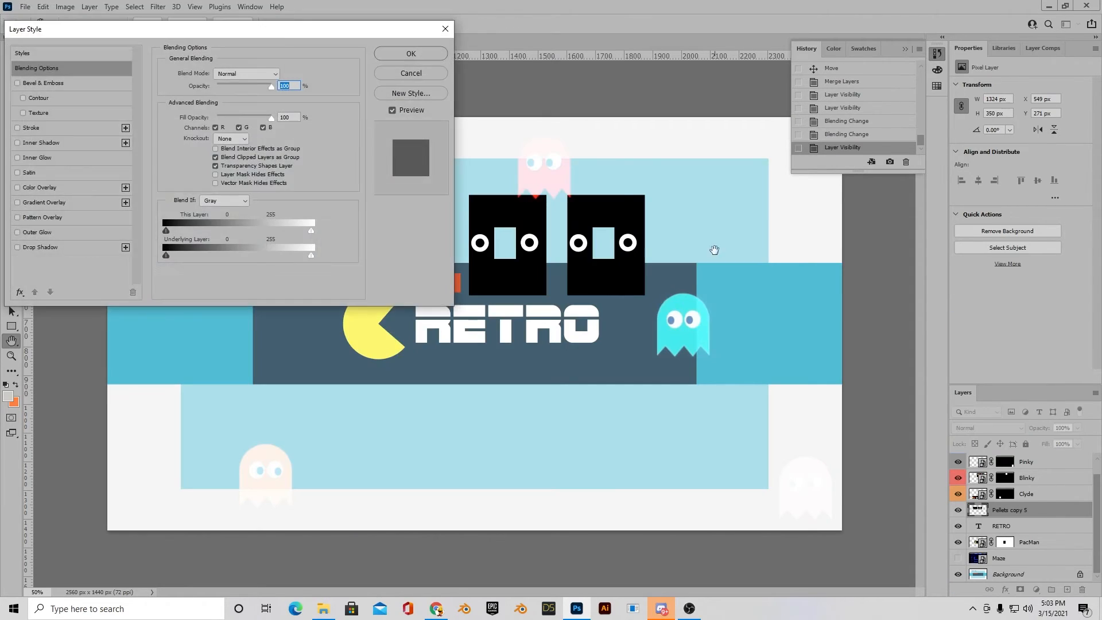
pyautogui.moveTo(180, 26); pyautogui.dragTo(850, 81)
pyautogui.click(913, 125)
pyautogui.click(910, 134)
pyautogui.moveTo(833, 283)
pyautogui.mouseDown()
pyautogui.moveTo(887, 284)
pyautogui.moveTo(863, 294)
pyautogui.moveTo(976, 284)
pyautogui.moveTo(832, 282)
pyautogui.mouseUp()
pyautogui.click(1078, 106)
pyautogui.click(958, 559)
pyautogui.doubleClick(1046, 511)
pyautogui.click(1053, 105)
# - Duplicate the pellet row below the central box, and place another copy rotated 90 degrees as a column beside the box's left edge
pyautogui.moveTo(1038, 510)
pyautogui.mouseDown()
pyautogui.moveTo(1050, 543)
pyautogui.moveTo(1049, 511)
pyautogui.mouseUp()
pyautogui.moveTo(479, 243); pyautogui.dragTo(480, 409)
pyautogui.hotkey('ctrl', 'j')
pyautogui.click(43, 6)
pyautogui.click(68, 230)
pyautogui.moveTo(652, 387); pyautogui.dragTo(655, 356)
pyautogui.moveTo(301, 24); pyautogui.dragTo(326, 25)
pyautogui.write('90')
pyautogui.press('Return')
pyautogui.press('Return')
pyautogui.moveTo(481, 325)
pyautogui.mouseDown()
pyautogui.moveTo(330, 227)
pyautogui.moveTo(298, 386)
pyautogui.mouseUp()
# - Delete the part of the pellet column that extends down over the lower row and Clyde, and clear the selection
pyautogui.press('m')
pyautogui.moveTo(241, 361); pyautogui.dragTo(307, 530)
pyautogui.press('Delete')
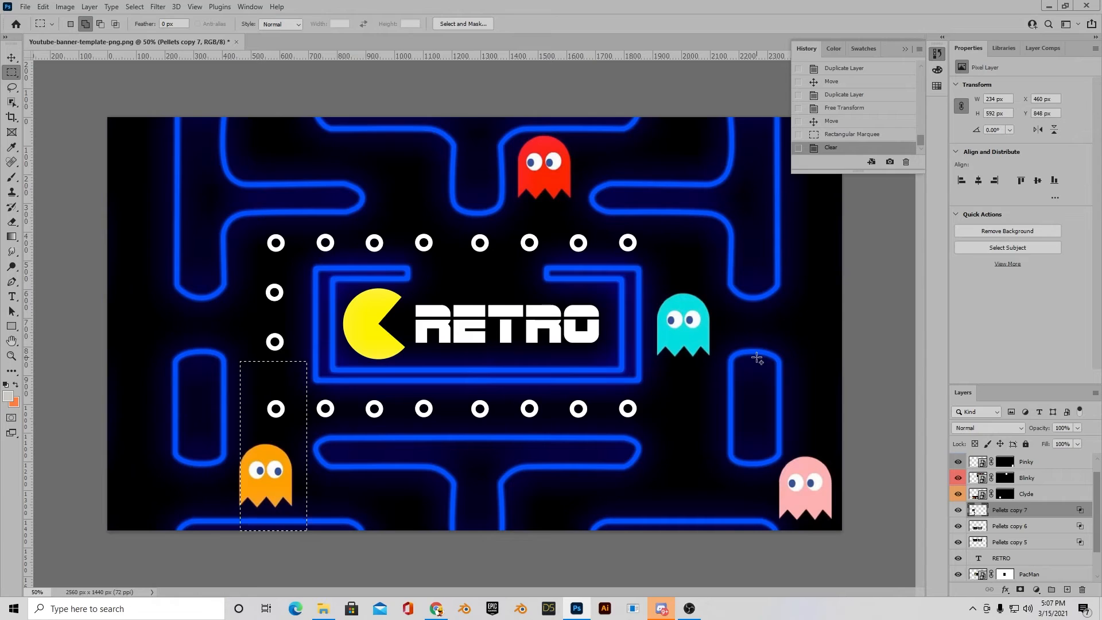
pyautogui.press('v')
pyautogui.hotkey('ctrl', 'd')
# - Duplicate a full pellet column into the maze's far-right corridor
pyautogui.moveTo(276, 351); pyautogui.dragTo(806, 354)
pyautogui.press('Delete')
pyautogui.hotkey('ctrl', 'z')
# - Duplicate the pellet column, rotate the copy to horizontal and place it in the corridor left of Blinky
pyautogui.moveTo(815, 302); pyautogui.dragTo(391, 314)
pyautogui.hotkey('ctrl', 't')
pyautogui.moveTo(467, 172); pyautogui.dragTo(127, 192)
pyautogui.moveTo(394, 356); pyautogui.dragTo(468, 183)
pyautogui.click(568, 23)
# - Cut the pellets that overlap the upper-middle maze wall and Blinky out of the upper row
pyautogui.press('m')
pyautogui.moveTo(444, 120); pyautogui.dragTo(653, 222)
pyautogui.hotkey('ctrl', 'x')
pyautogui.hotkey('ctrl', 'v')
# - Duplicate the remaining upper pellets and move the copy to the corridor right of Blinky
pyautogui.moveTo(1018, 509); pyautogui.dragTo(1066, 590)
pyautogui.press('v')
pyautogui.moveTo(374, 160); pyautogui.dragTo(636, 160)
# - Duplicate the far-right pellet column into the corridor through Inky, and move another copy to the left corridor near Clyde
pyautogui.moveTo(1011, 542); pyautogui.dragTo(1067, 590)
pyautogui.moveTo(807, 346); pyautogui.dragTo(692, 451)
pyautogui.moveTo(1013, 542); pyautogui.dragTo(1067, 590)
pyautogui.moveTo(692, 392)
pyautogui.mouseDown()
pyautogui.moveTo(294, 360)
pyautogui.moveTo(277, 392)
pyautogui.moveTo(296, 401)
pyautogui.mouseUp()
# - Delete the duplicated pellets that overlap Clyde and the left corridor, and clear the selection
pyautogui.press('m')
pyautogui.press('Delete')
pyautogui.moveTo(251, 436); pyautogui.dragTo(293, 509)
pyautogui.press('Delete')
pyautogui.moveTo(261, 396); pyautogui.dragTo(264, 482)
pyautogui.hotkey('ctrl', 'd')
# - Adjust the bottom pellet row's position and delete its surplus pellets around the lower-middle wall and right column
pyautogui.press('v')
pyautogui.moveTo(509, 510); pyautogui.dragTo(492, 523)
pyautogui.hotkey('shift', 'Down')
pyautogui.press('m')
pyautogui.press('Delete')
pyautogui.moveTo(659, 484); pyautogui.dragTo(683, 516)
pyautogui.press('Delete')
pyautogui.press('Delete')
pyautogui.hotkey('ctrl', 'd')
# - Merge the pellet layers into one and delete the pellets overlapping Blinky's and Inky's faces
pyautogui.rightClick(1041, 481)
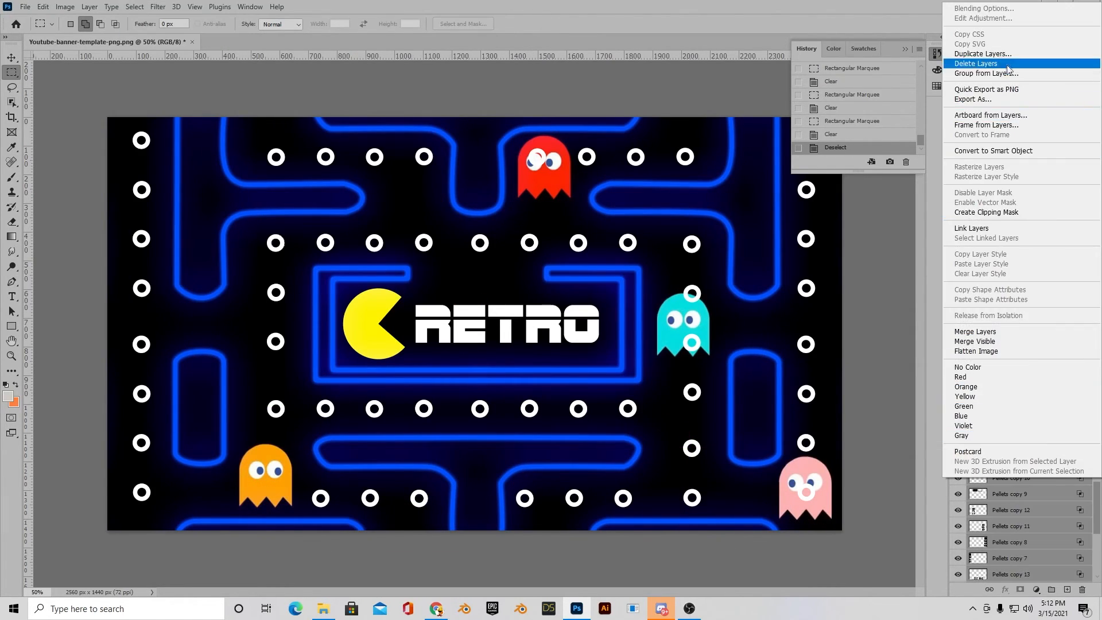
pyautogui.click(941, 320)
pyautogui.moveTo(523, 143); pyautogui.dragTo(554, 172)
pyautogui.press('Delete')
pyautogui.moveTo(677, 331)
pyautogui.mouseDown()
pyautogui.moveTo(715, 359)
pyautogui.moveTo(683, 339)
pyautogui.mouseUp()
pyautogui.press('Delete')
pyautogui.click(134, 7)
pyautogui.click(143, 28)
# - Select Inky's area with the Magic Wand, clear it from the merged pellets layer and deselect
pyautogui.scroll(1, 1041, 465)
pyautogui.click(1040, 466)
pyautogui.hotkey('shift', 'w')
pyautogui.click(683, 340)
pyautogui.keyDown('shift'); pyautogui.click(678, 313); pyautogui.keyUp('shift')
pyautogui.keyDown('shift'); pyautogui.click(695, 313); pyautogui.keyUp('shift')
pyautogui.press('l')
pyautogui.click(1031, 525)
pyautogui.press('Delete')
pyautogui.hotkey('ctrl', 'd')
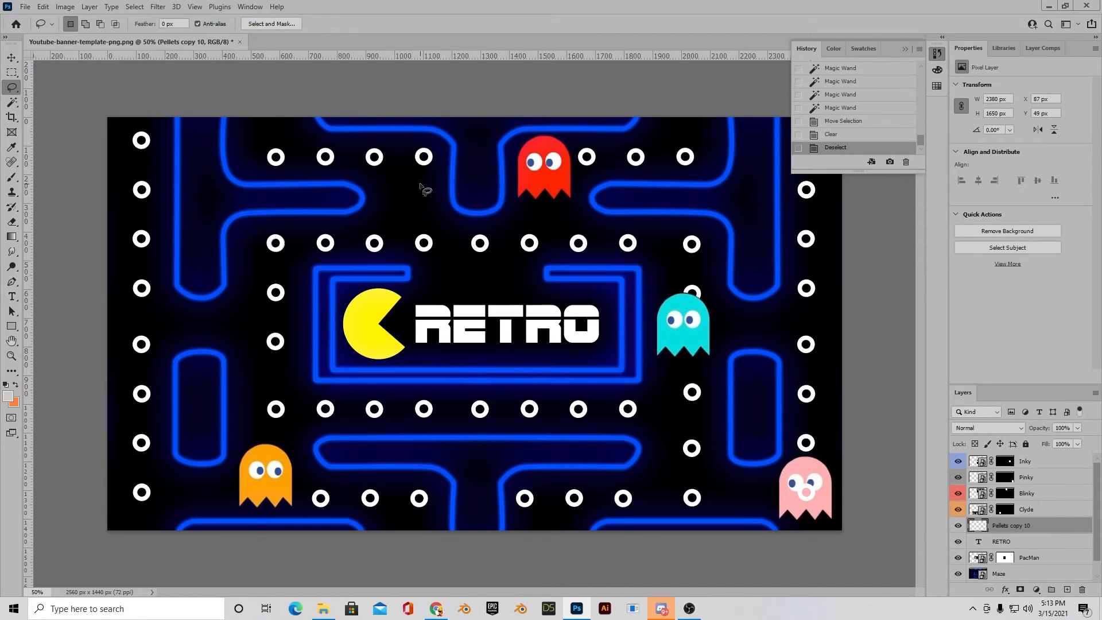
# - Group all the layers above the Background and lower the group's opacity to 46% to compare it with the banner template
pyautogui.click(1041, 461)
pyautogui.keyDown('shift'); pyautogui.click(1040, 573); pyautogui.keyUp('shift')
pyautogui.hotkey('ctrl', 'g')
pyautogui.click(1077, 428)
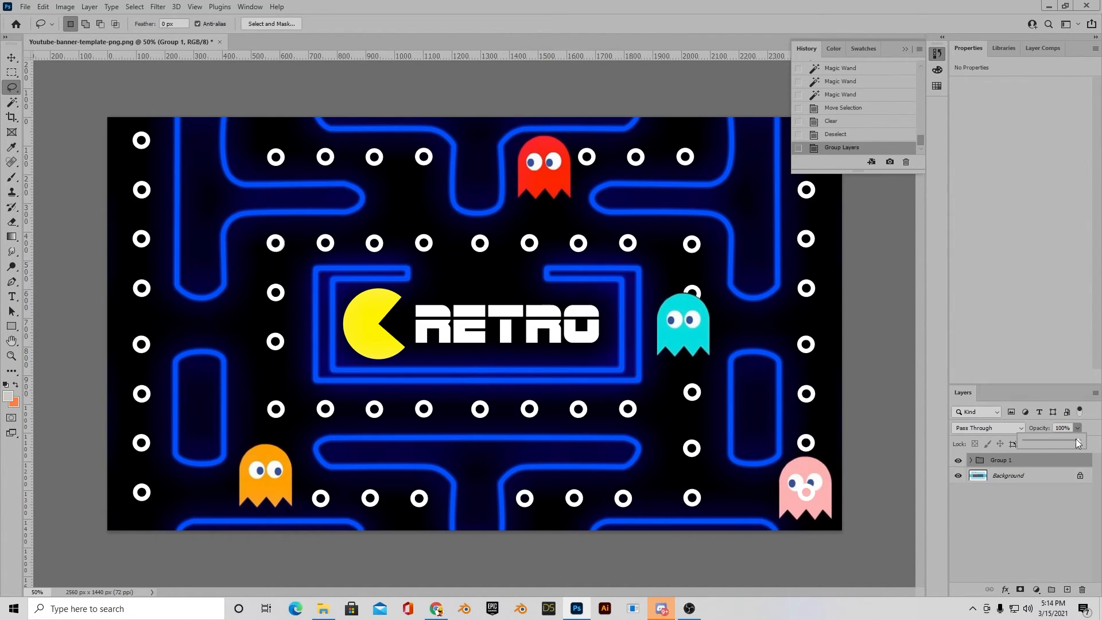
pyautogui.moveTo(1076, 439); pyautogui.dragTo(1049, 441)
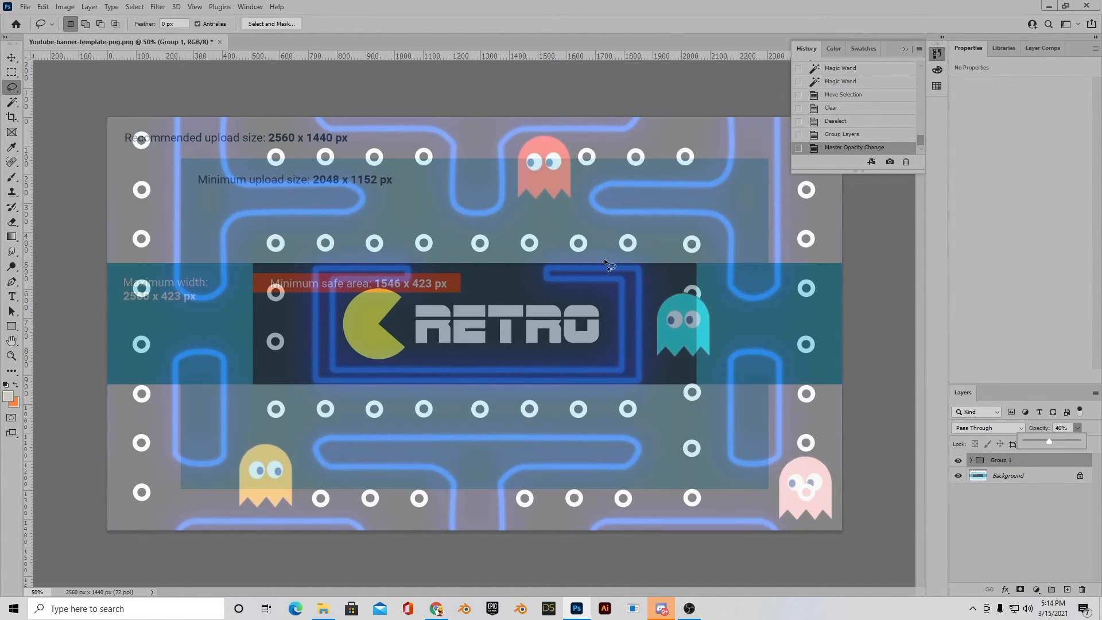
# - Hide the Background layer, restore the group to full opacity and export the banner image
pyautogui.click(958, 475)
pyautogui.moveTo(1065, 443); pyautogui.dragTo(1079, 441)
pyautogui.click(25, 6)
pyautogui.moveTo(86, 173)
pyautogui.click(174, 183)
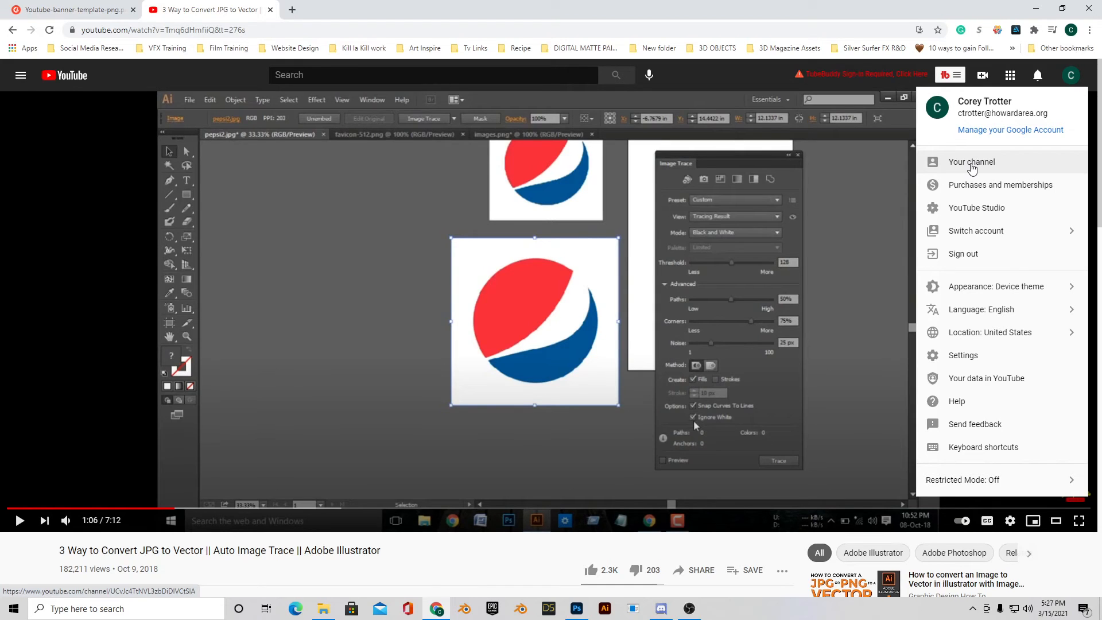
# - Switch to YouTube in Chrome, open your own channel and go to its branding customization
pyautogui.click(971, 165)
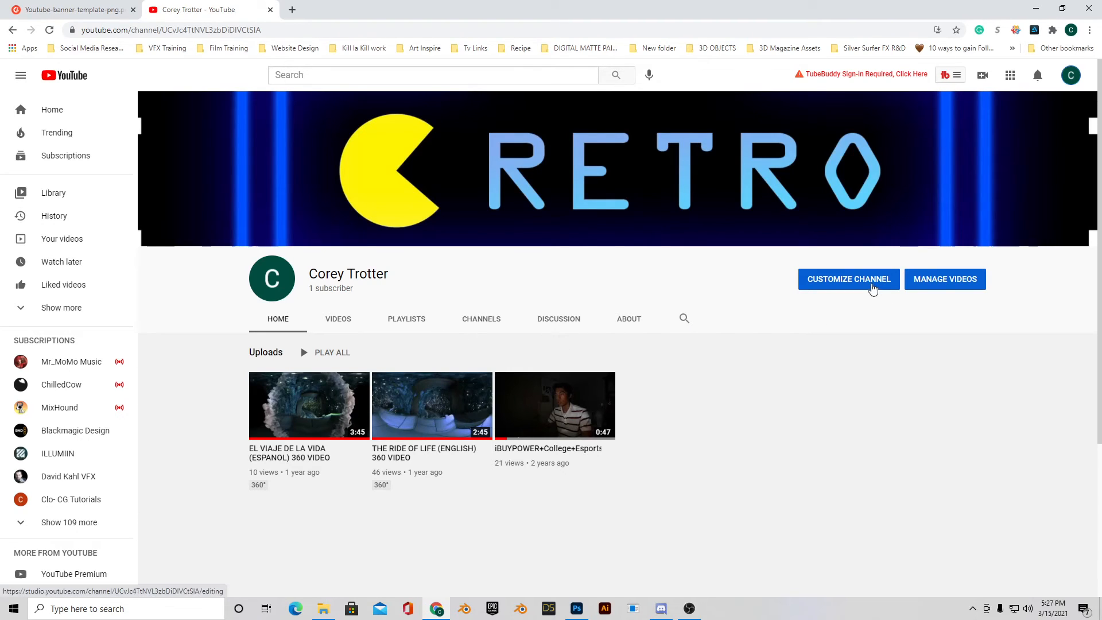
pyautogui.click(879, 287)
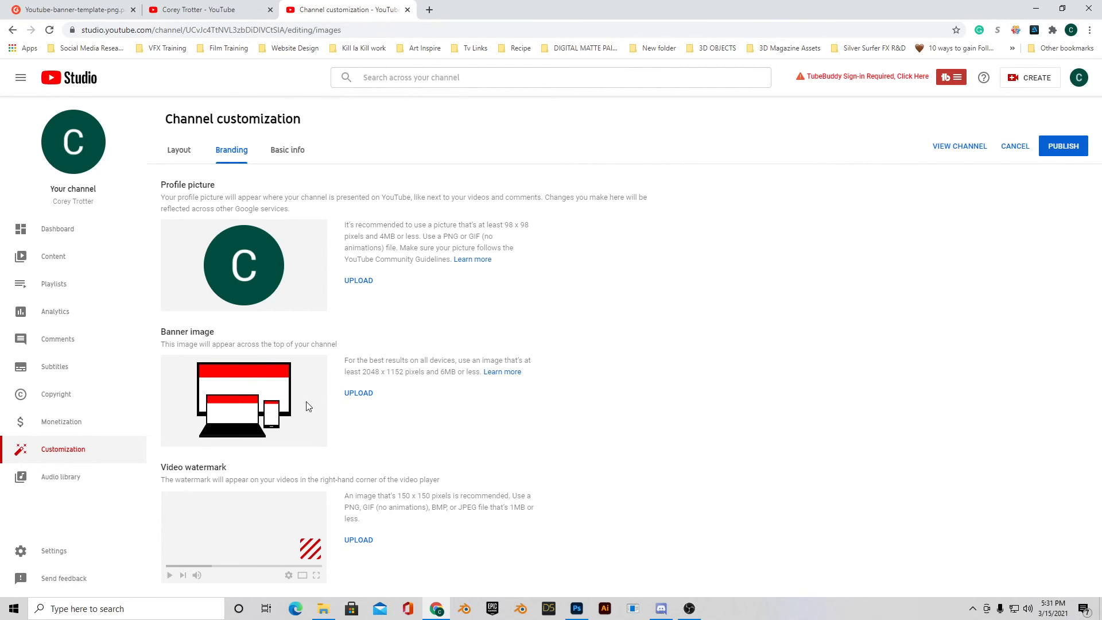
# - Upload YoutubeBanner 2 from the Pacman ARt folder as the channel's banner image
pyautogui.click(360, 394)
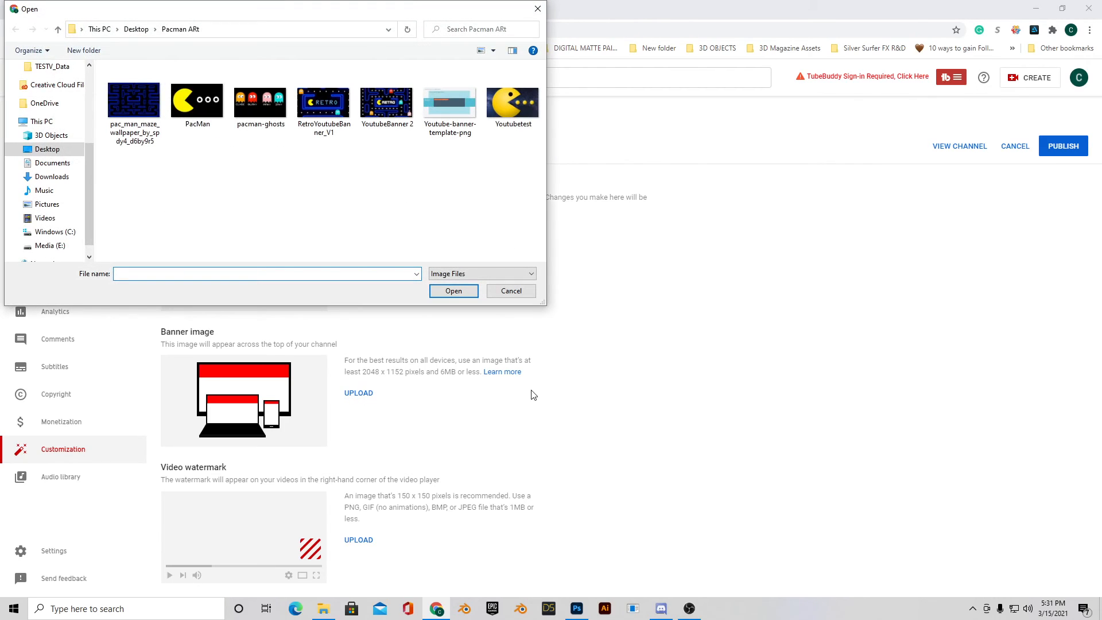
pyautogui.click(390, 114)
pyautogui.click(453, 297)
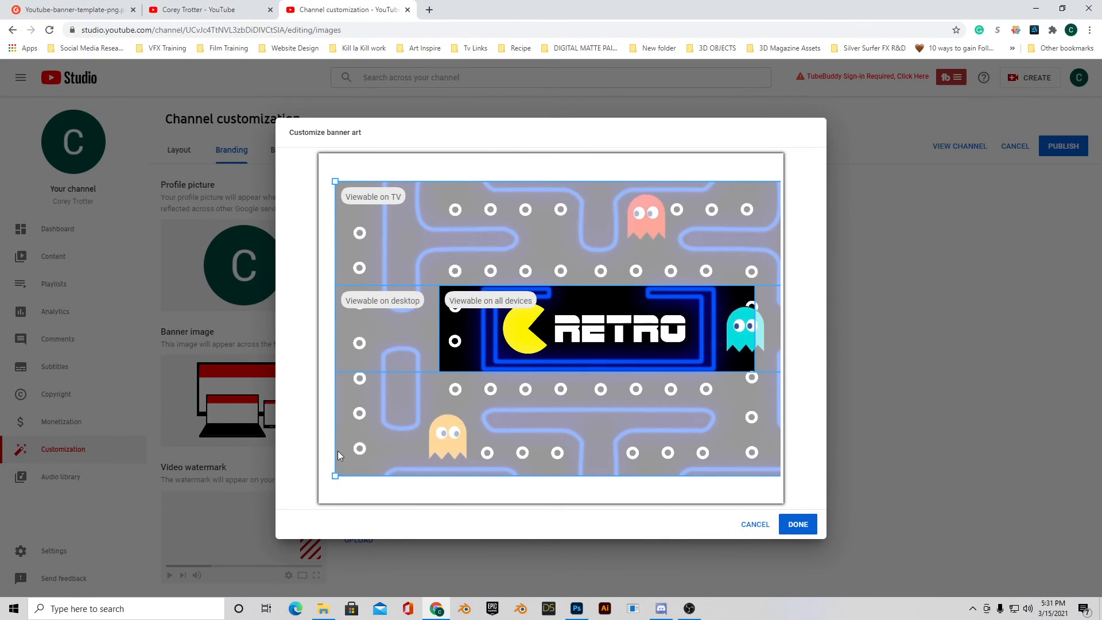
# - Shrink the banner crop frame, center its all-devices area on Pac-Man and the RETRO title, and accept the crop
pyautogui.moveTo(337, 473); pyautogui.dragTo(372, 458)
pyautogui.moveTo(554, 420); pyautogui.dragTo(571, 425)
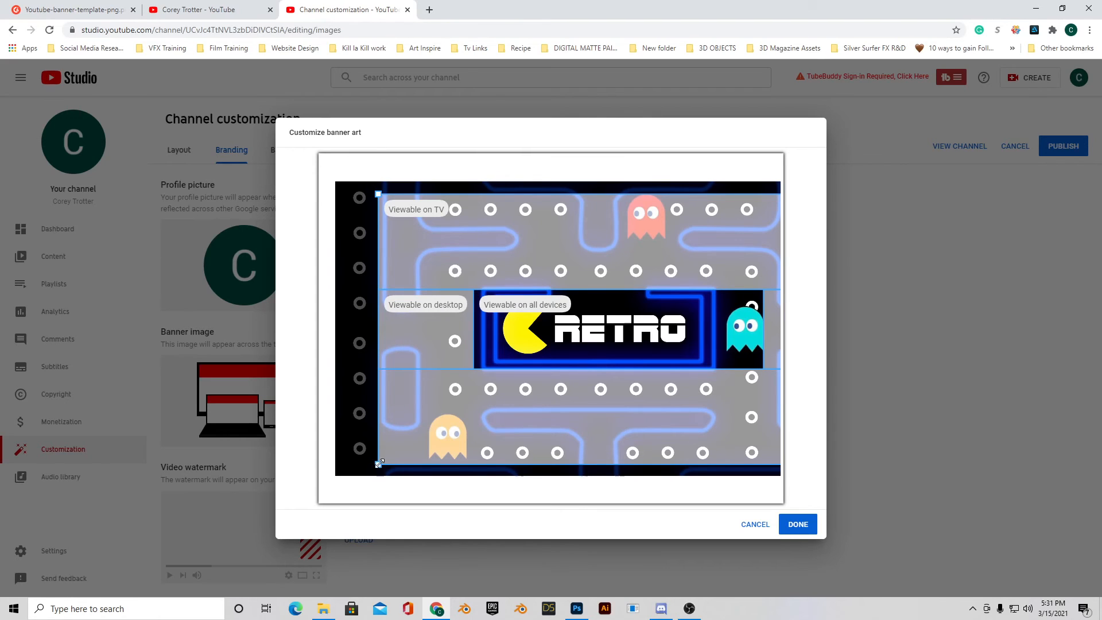
pyautogui.moveTo(377, 462); pyautogui.dragTo(543, 431)
pyautogui.moveTo(617, 390); pyautogui.dragTo(567, 405)
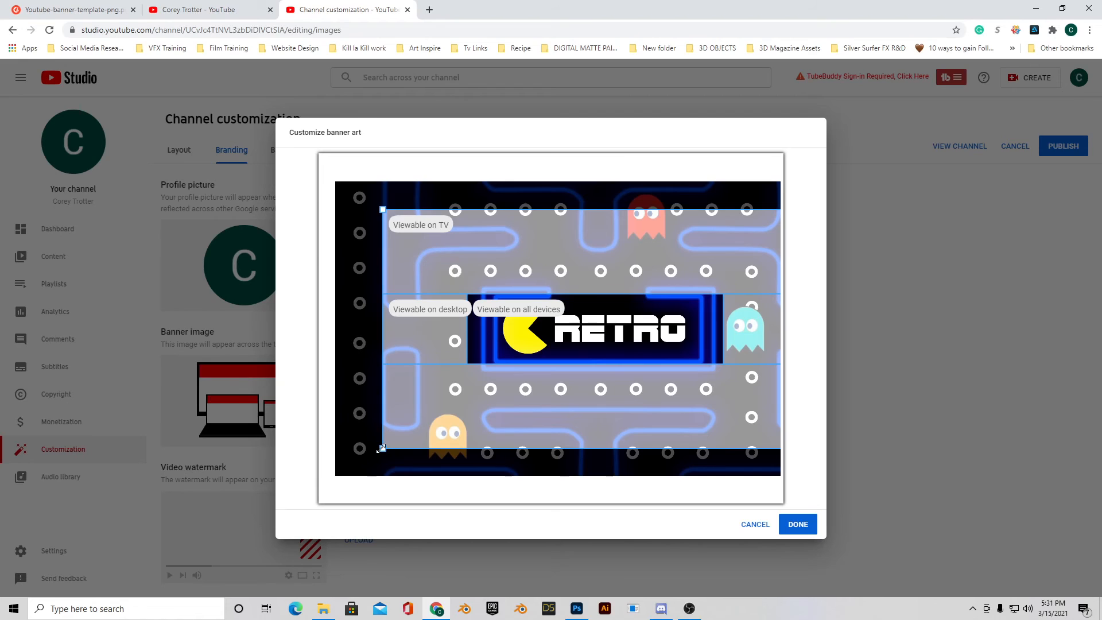
pyautogui.moveTo(382, 447); pyautogui.dragTo(448, 437)
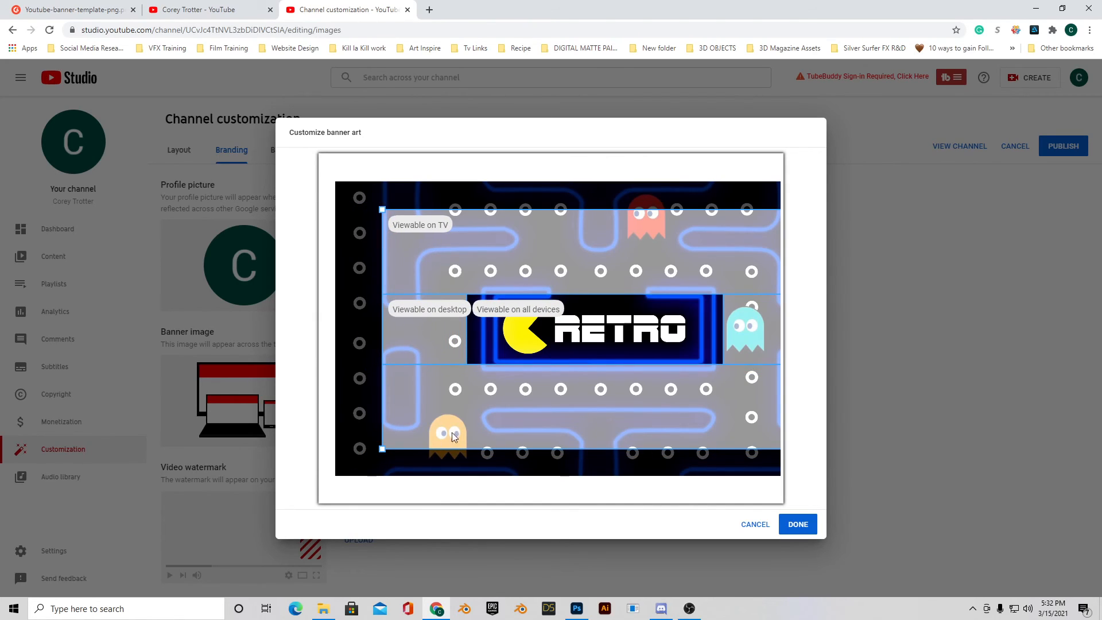
pyautogui.moveTo(582, 382); pyautogui.dragTo(593, 384)
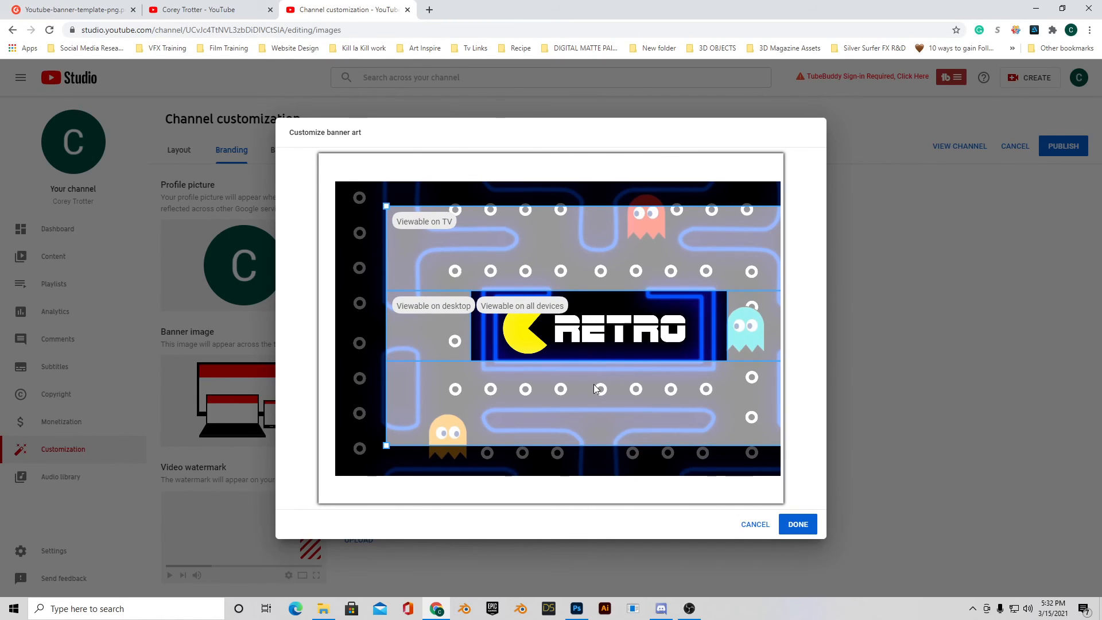
pyautogui.click(799, 524)
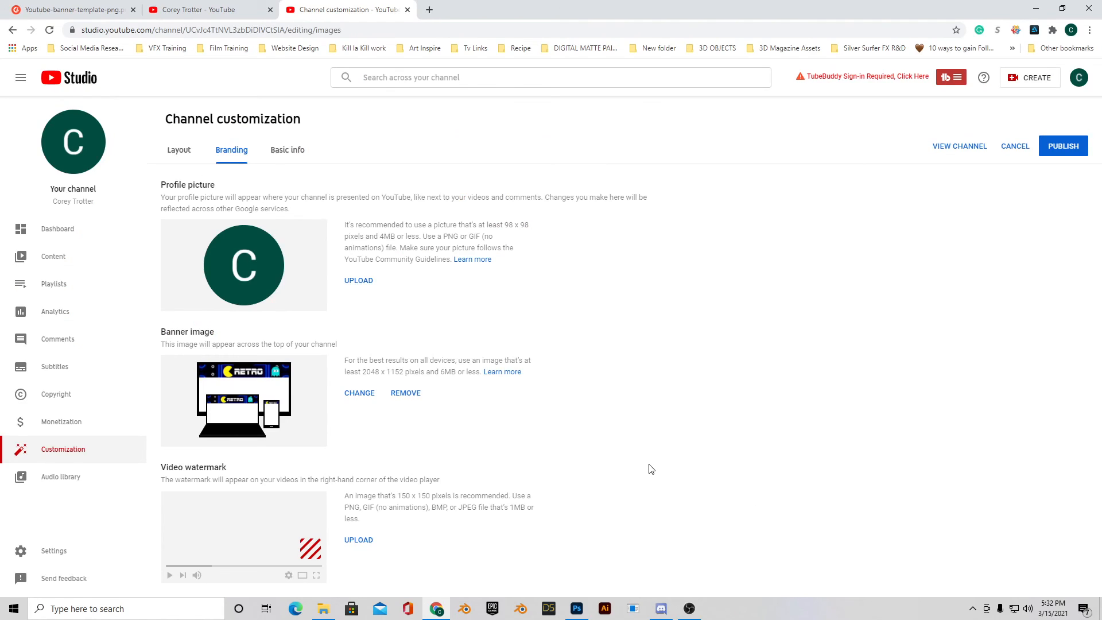
# - Publish the channel branding changes and view the channel
pyautogui.click(1062, 147)
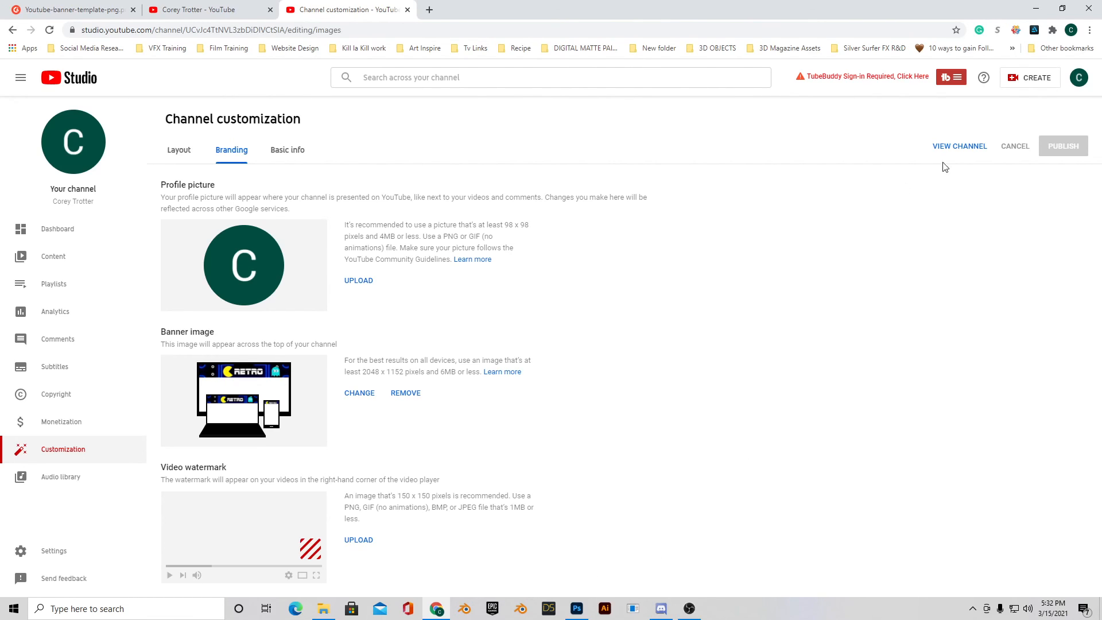
pyautogui.click(955, 147)
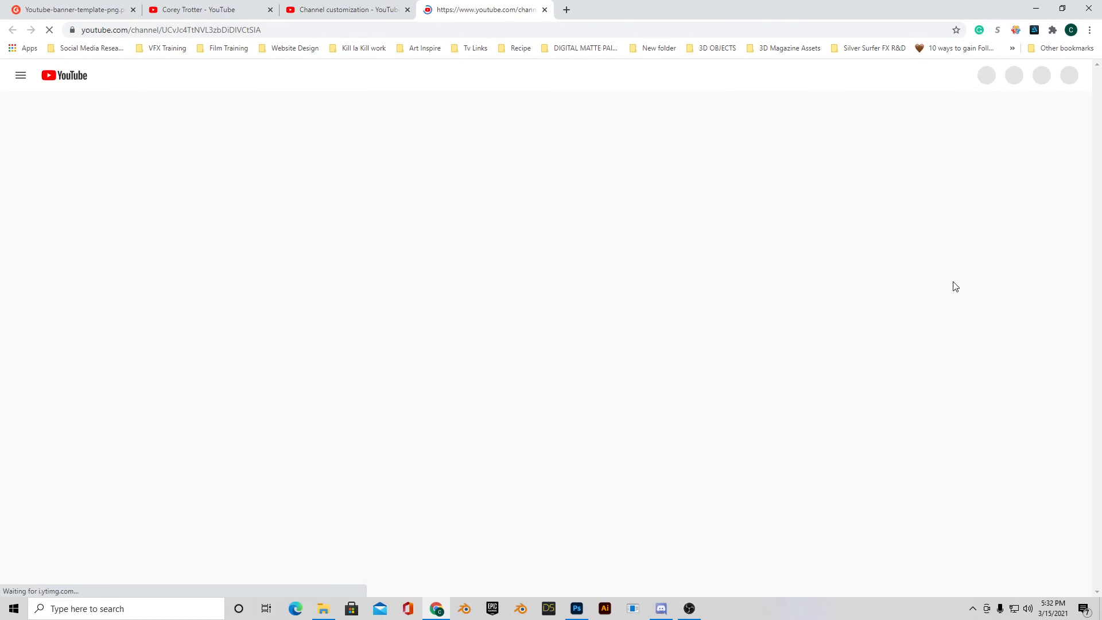